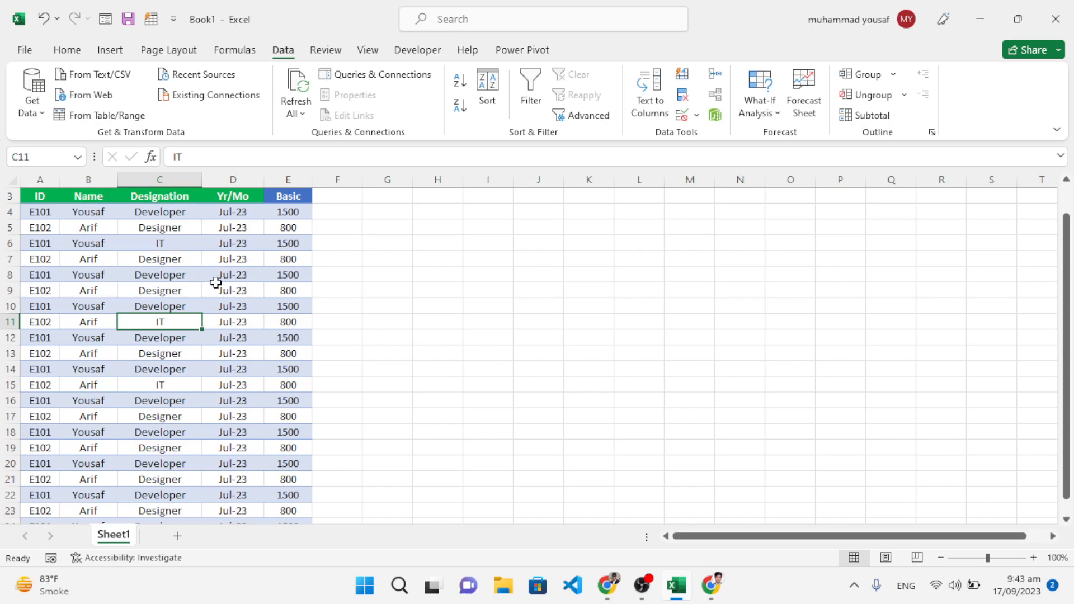
left_click(710, 585)
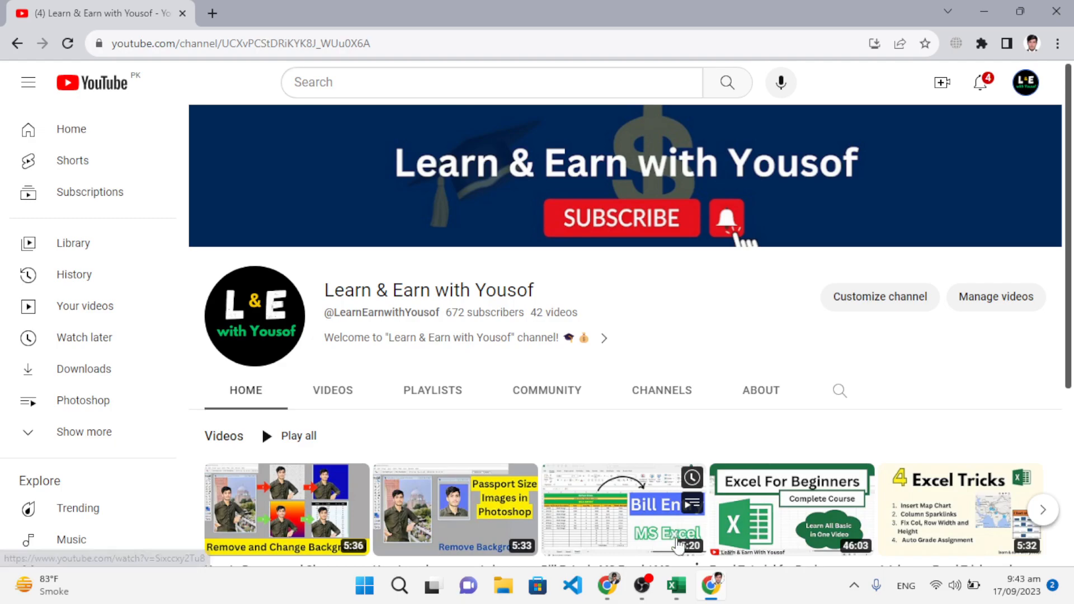
left_click(711, 588)
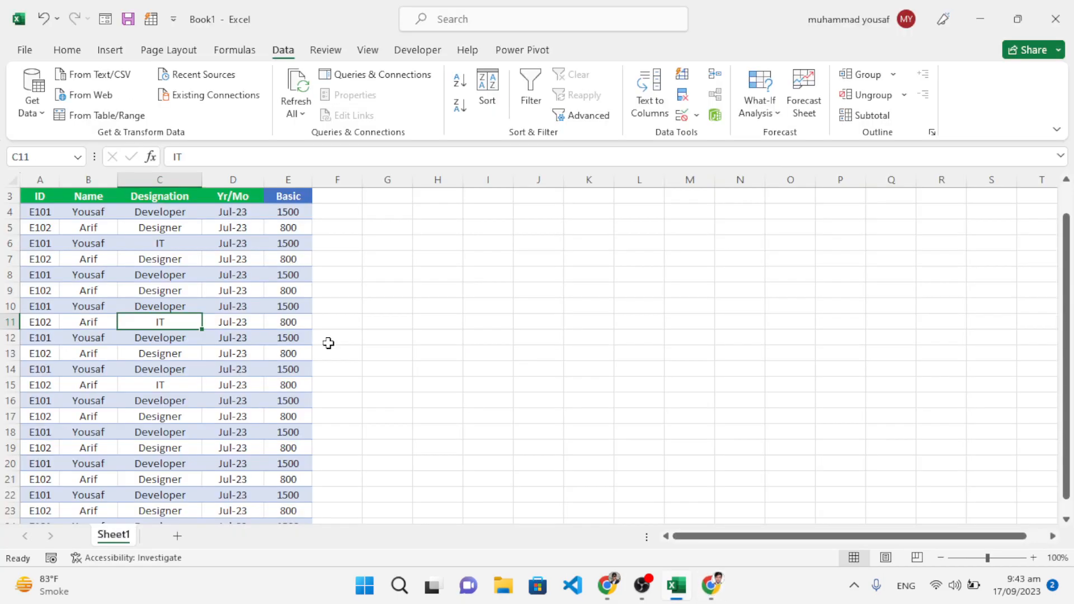
left_click(102, 351)
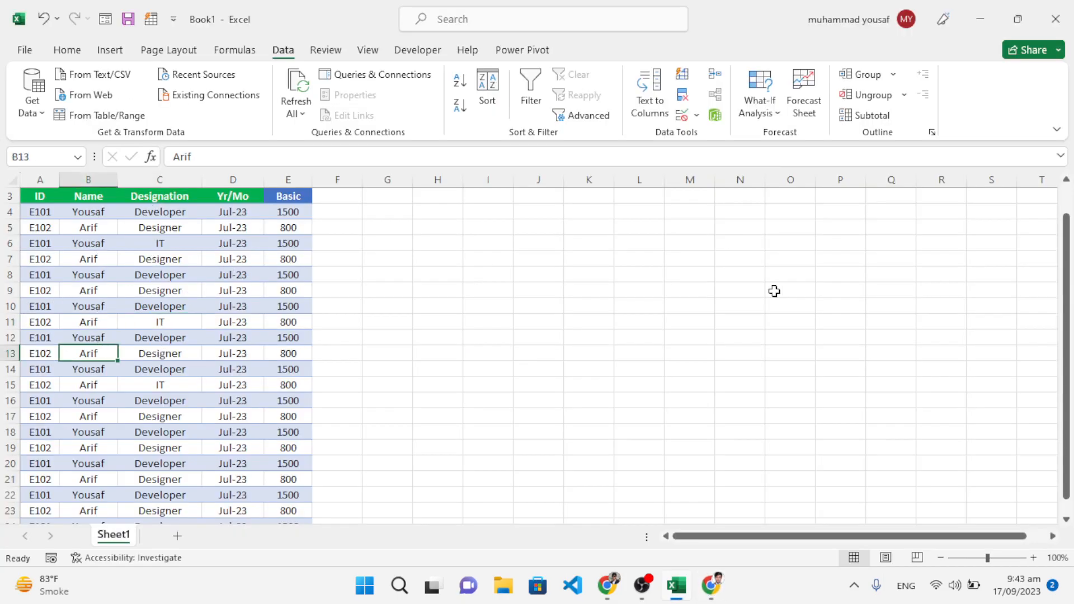
Step: Convert the employee data in A3:E24 into a table with headers and load it into the Power Query Editor
mouse_move(1071, 278)
left_mouse_down()
mouse_move(1072, 307)
mouse_move(1071, 263)
left_mouse_up()
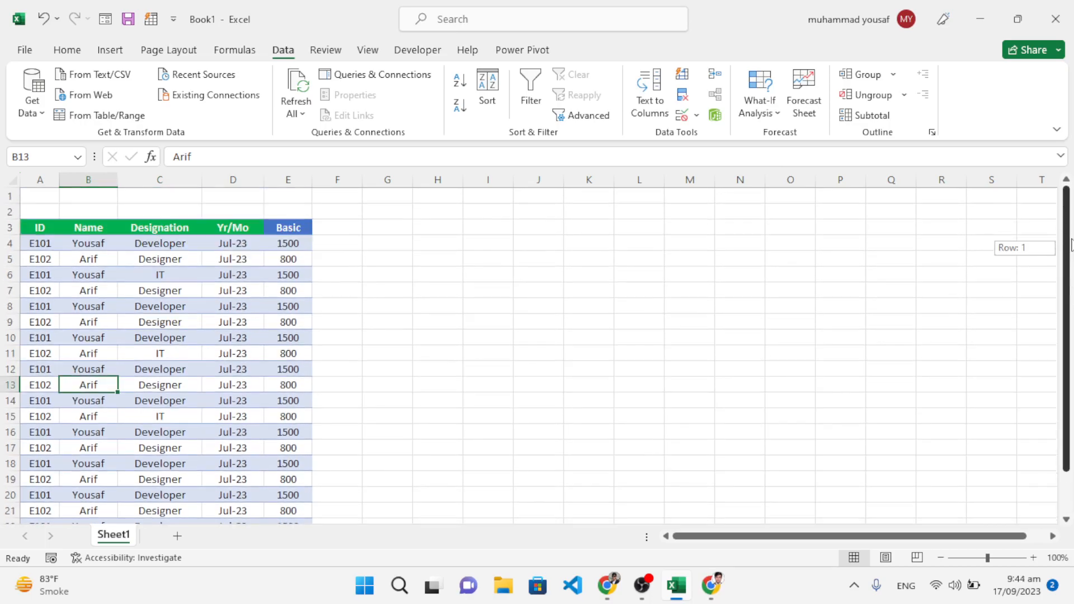
left_click(168, 336)
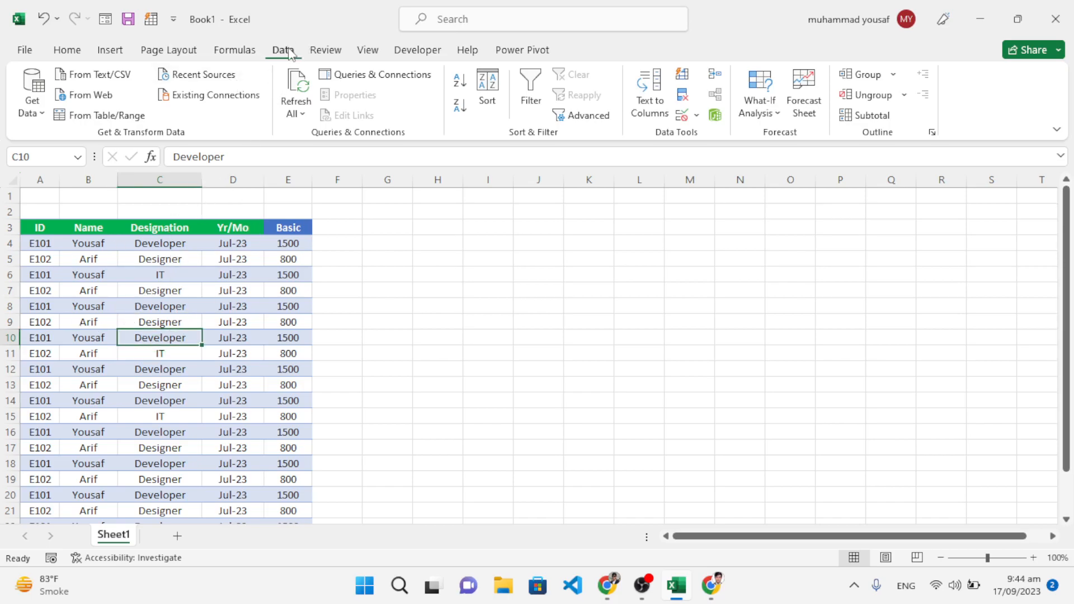
left_click(96, 114)
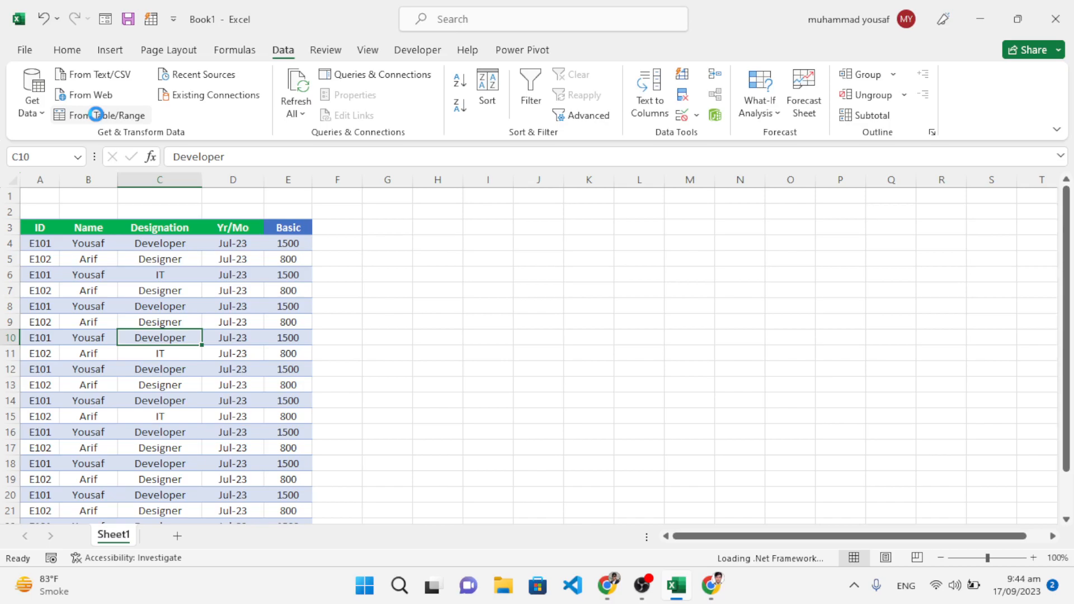
left_click(97, 115)
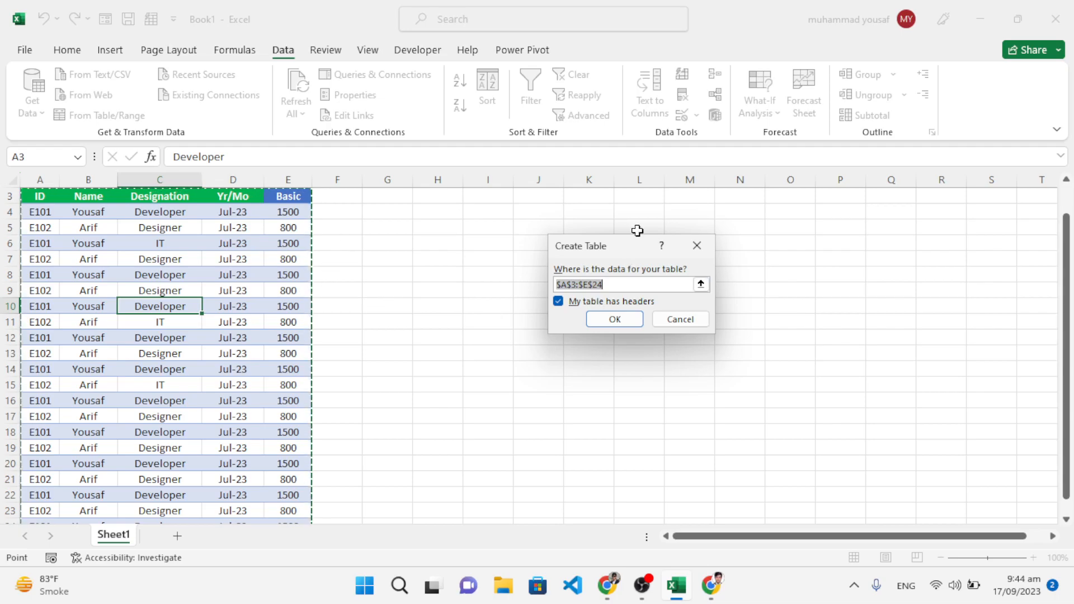
left_click_drag(610, 253, 596, 249)
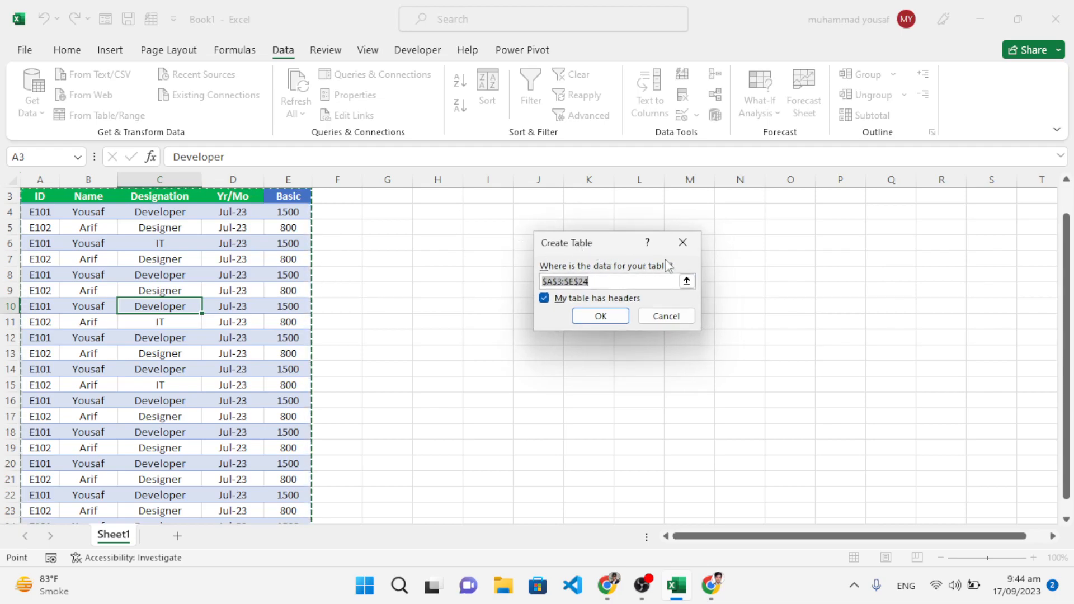
left_click_drag(1063, 283, 1063, 255)
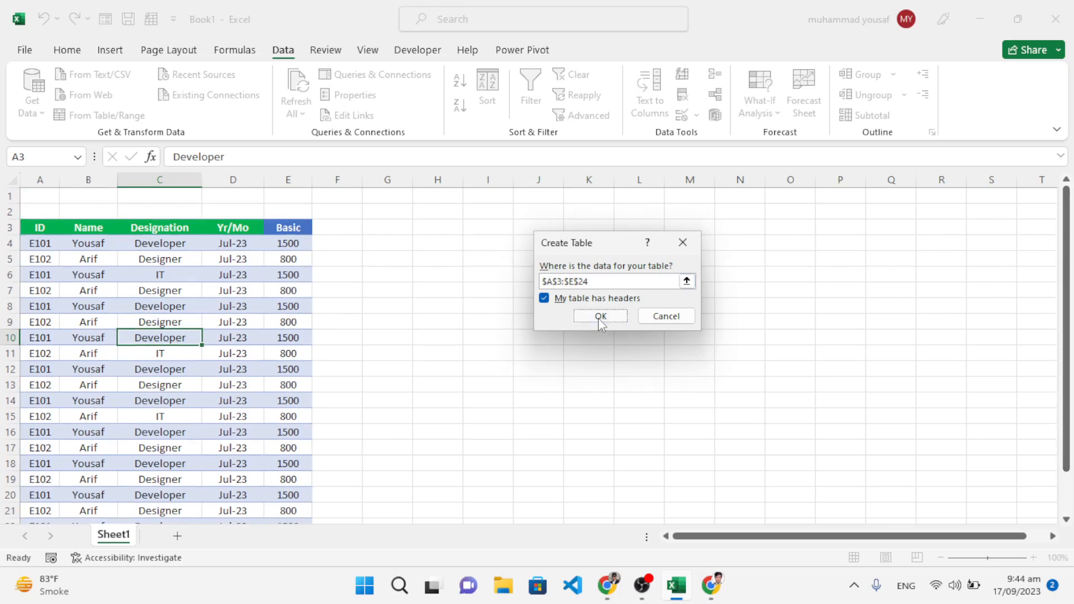
left_click(599, 316)
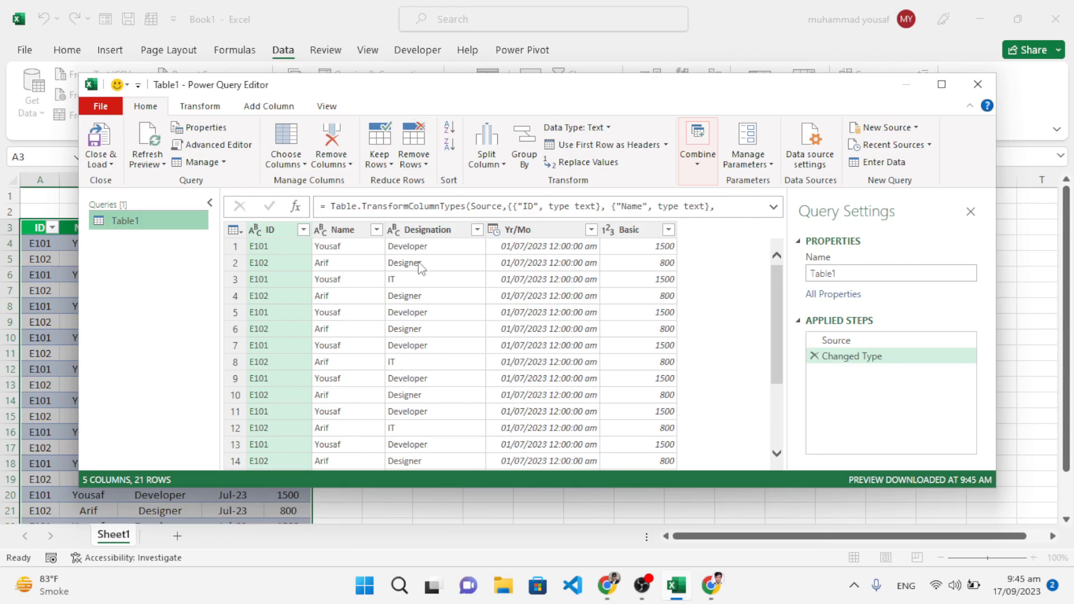
Step: Duplicate the Table1 query twice in the Power Query Editor
right_click(161, 225)
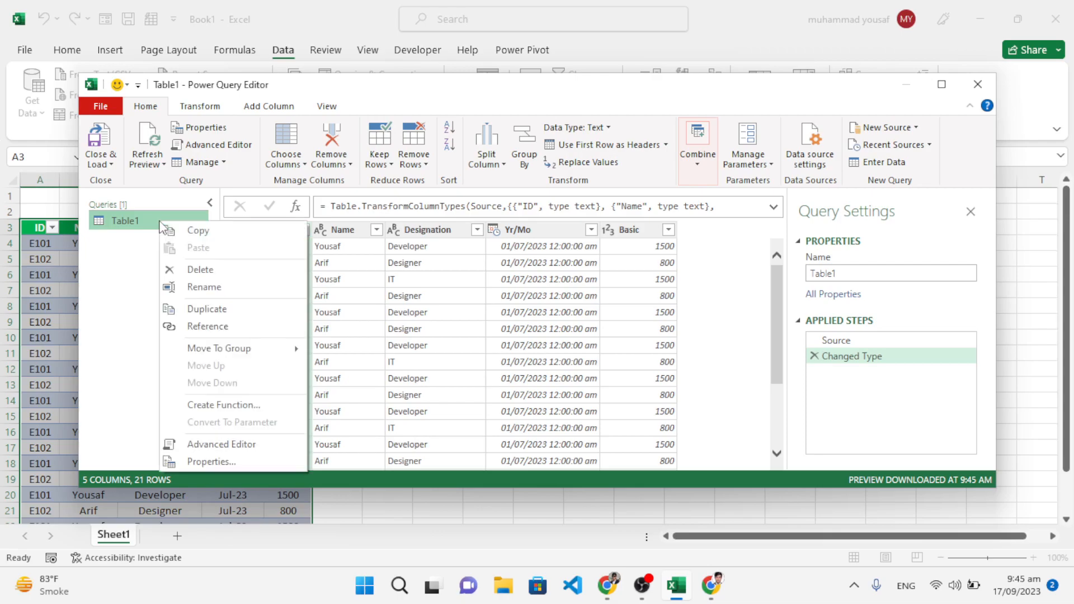
left_click(202, 308)
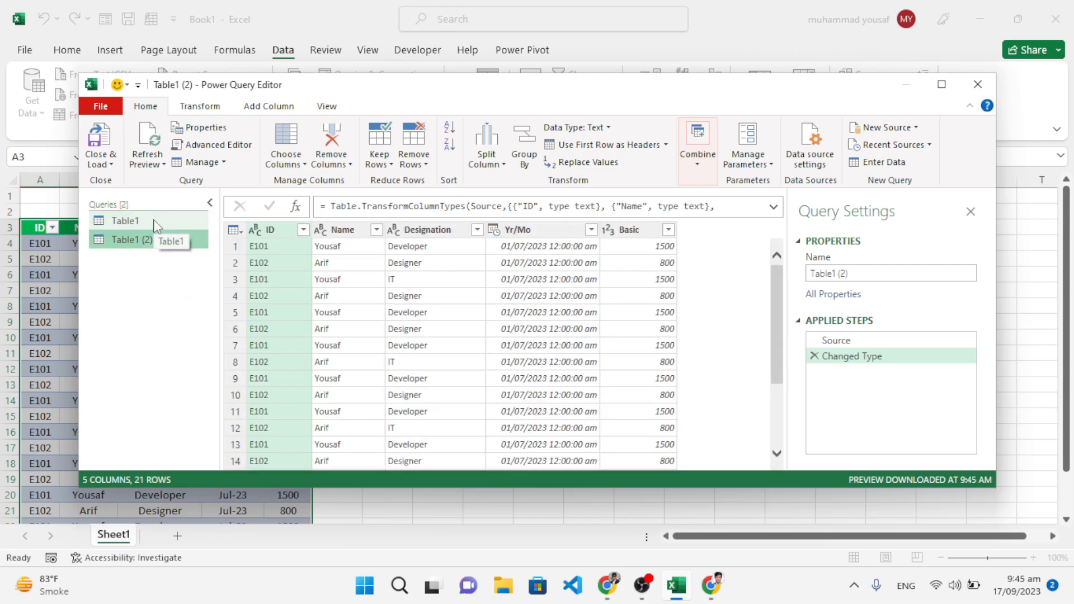
right_click(157, 225)
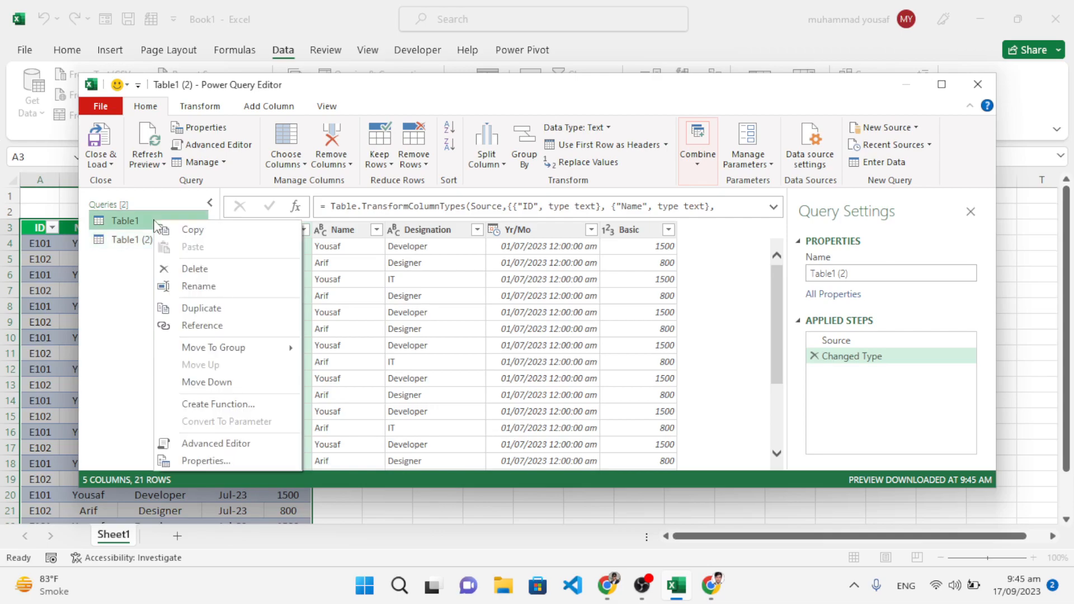
left_click(190, 309)
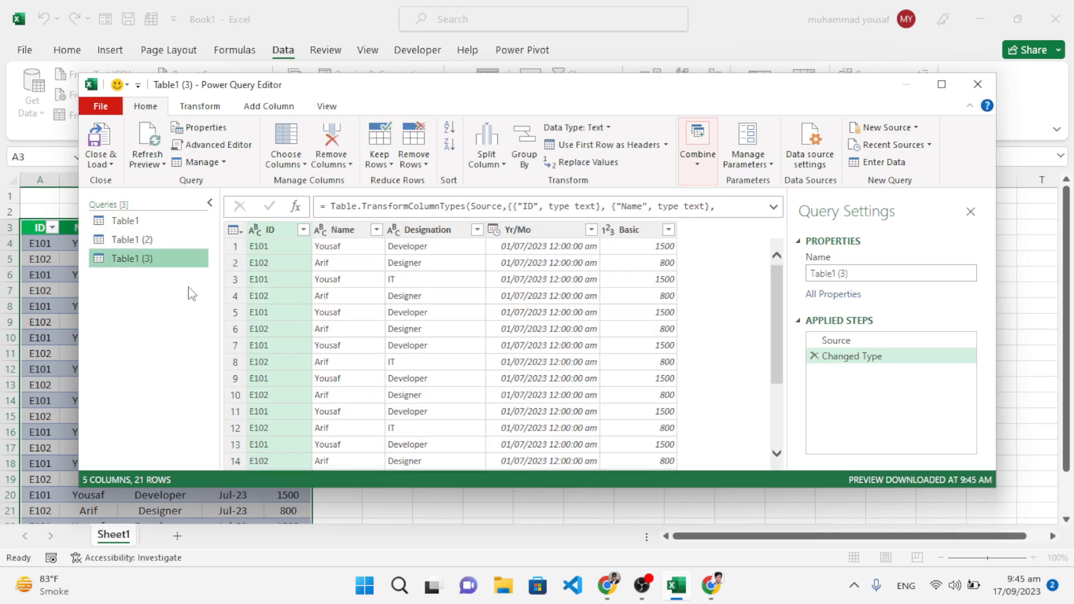
Step: Rename the original Table1 query as Developer
left_click(140, 223)
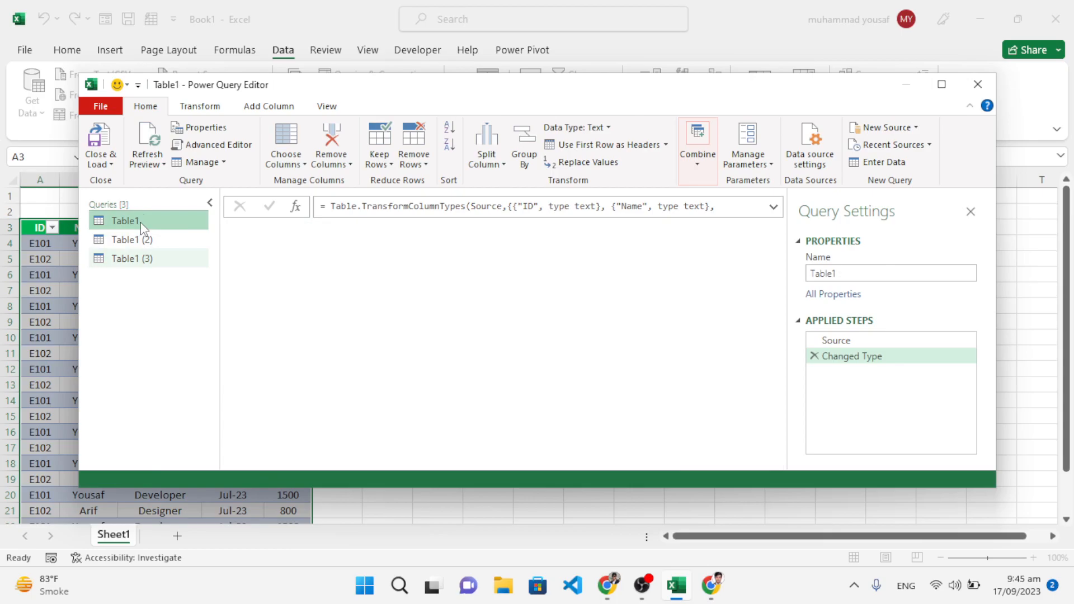
right_click(142, 227)
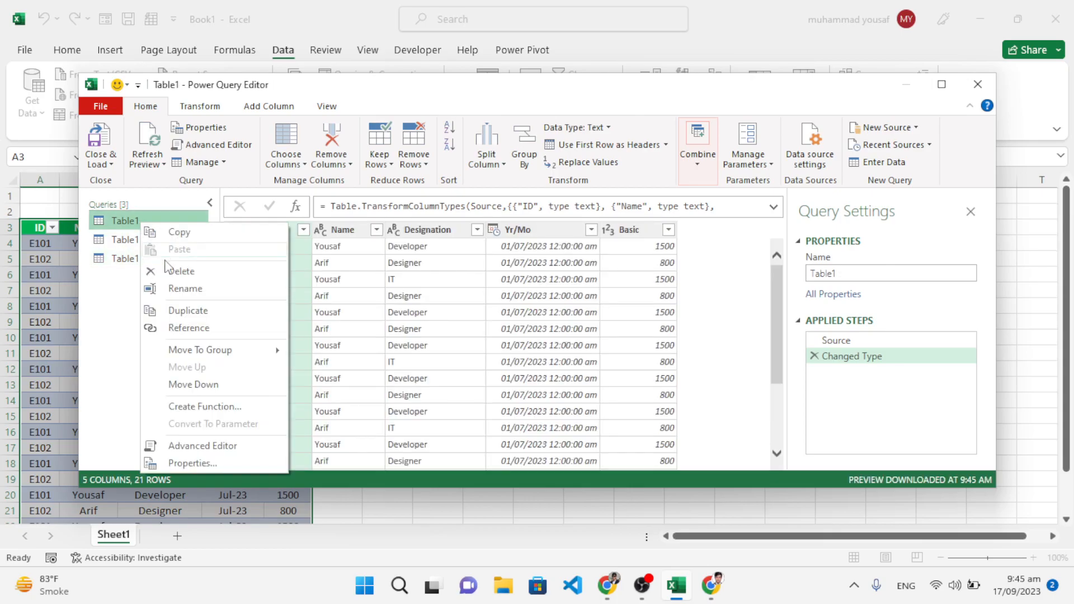
left_click(178, 292)
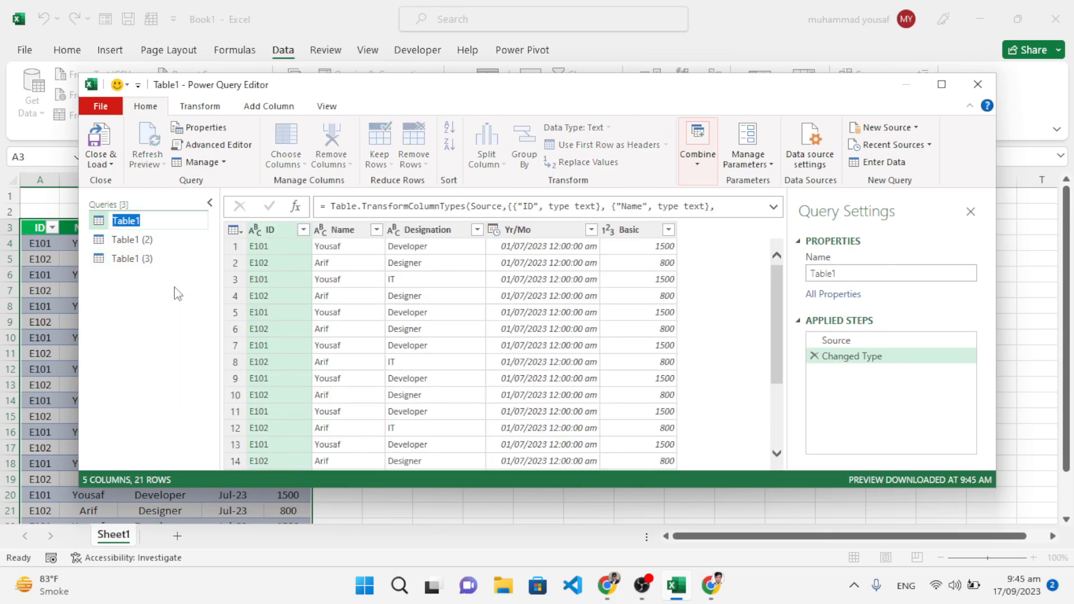
type("Developer")
key("Return")
Step: Rename the Table1 (2) query as Designer
left_click(162, 240)
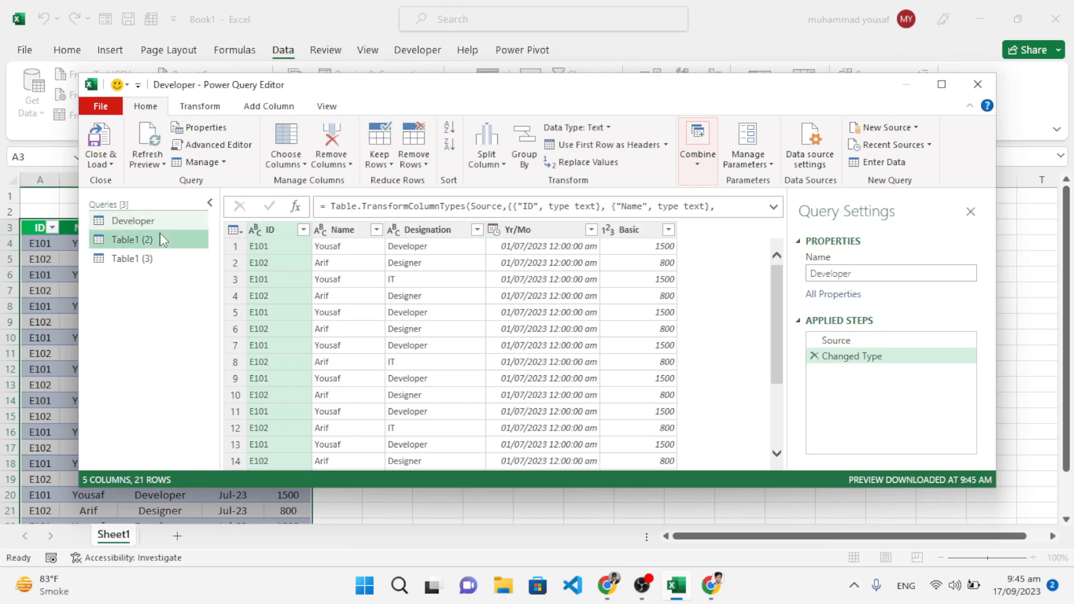
right_click(162, 239)
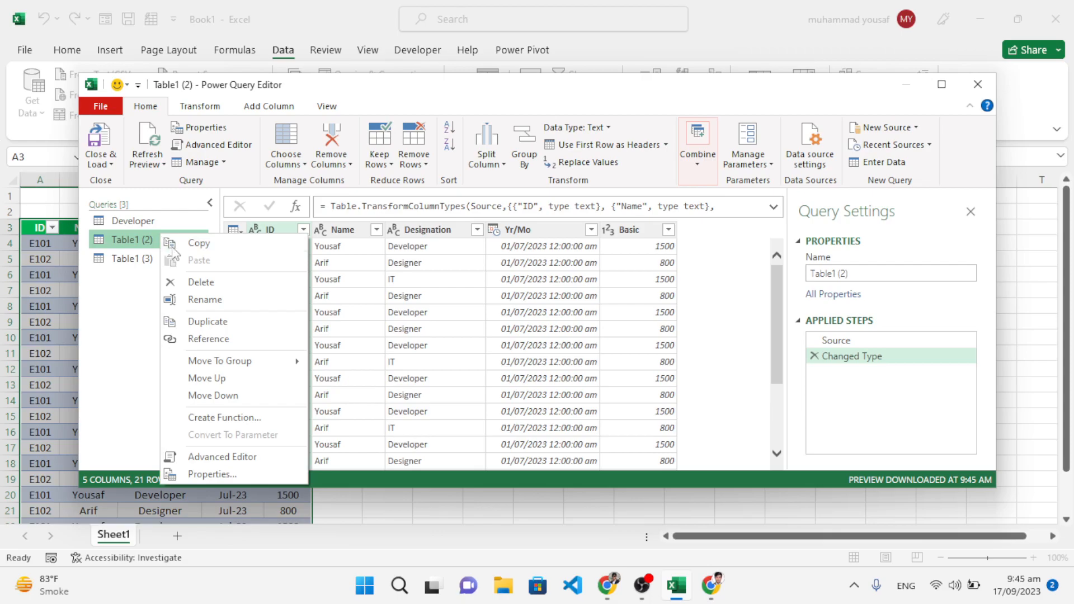
left_click(197, 301)
type("D")
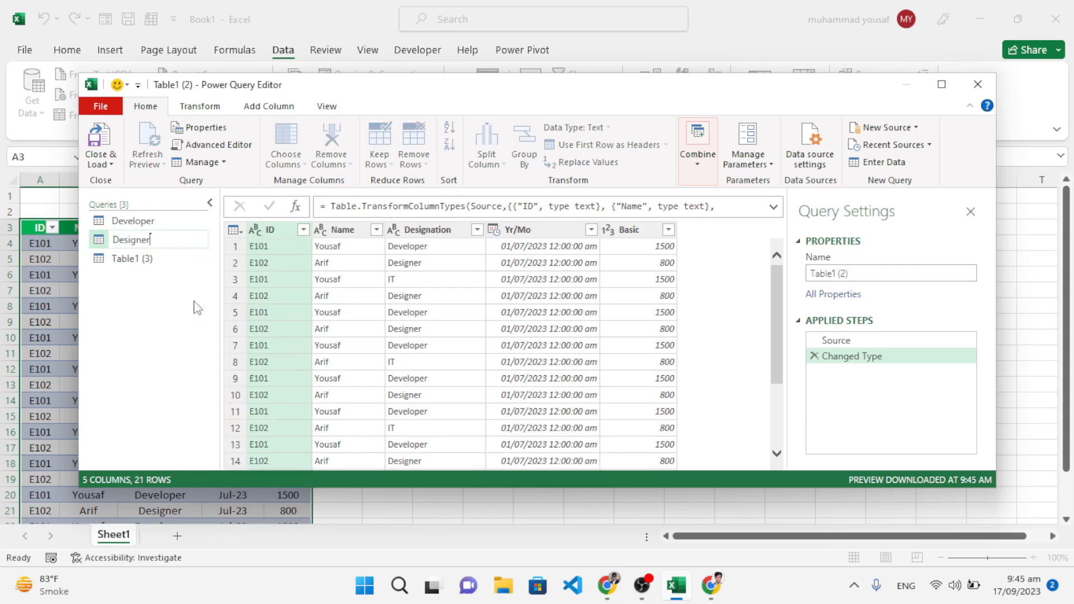
type("esigner")
key("Return")
Step: Rename the Table1 (3) query as IT
left_click(158, 262)
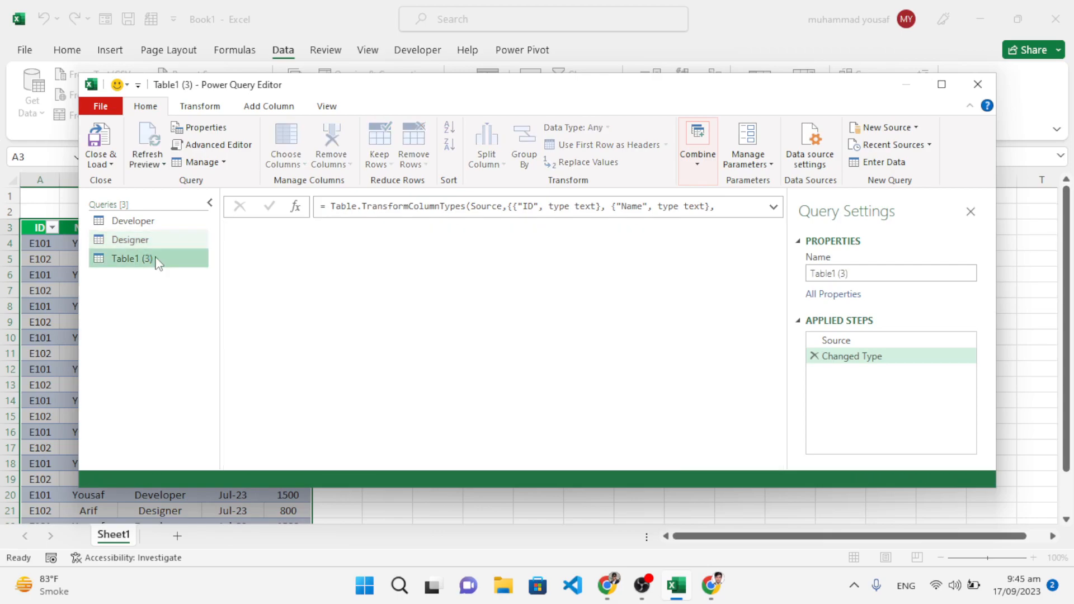
right_click(158, 262)
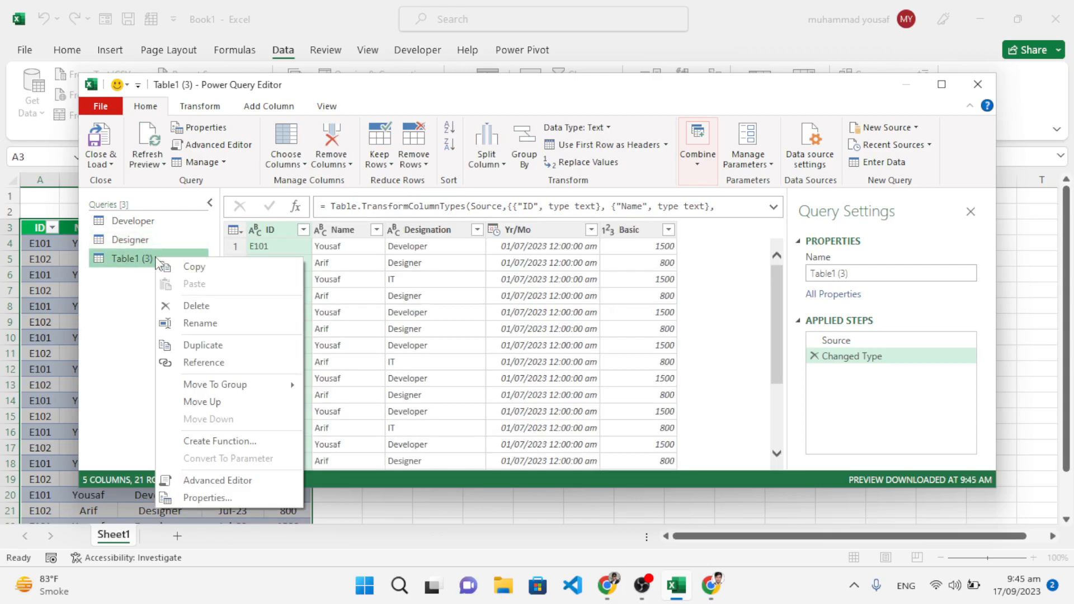
left_click(192, 324)
type("IT")
key("Return")
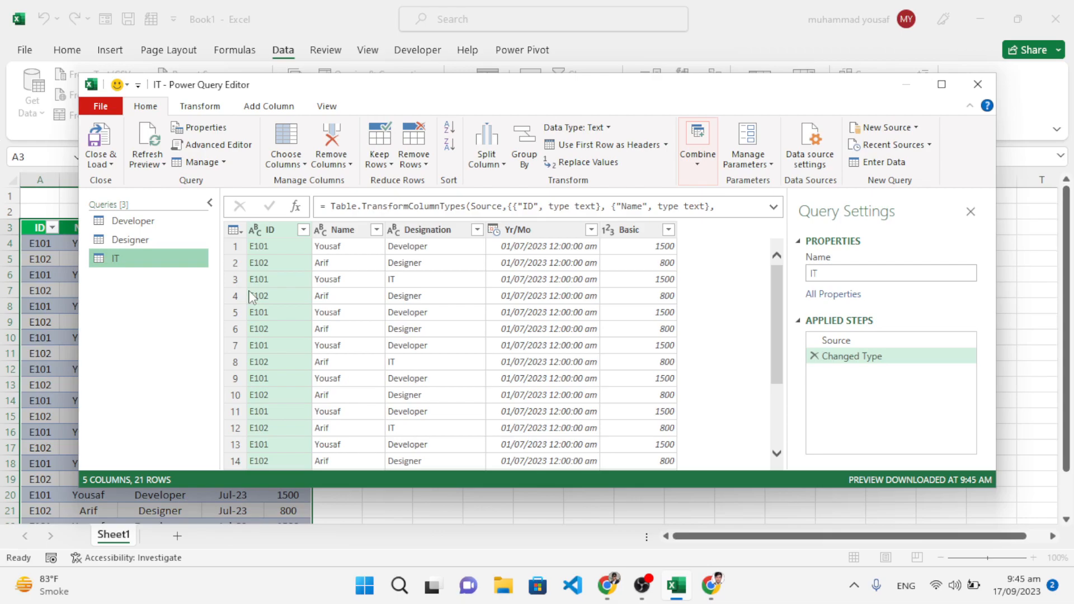
Step: Filter the Designation column of the Developer query to keep only the Developer rows
left_click(156, 226)
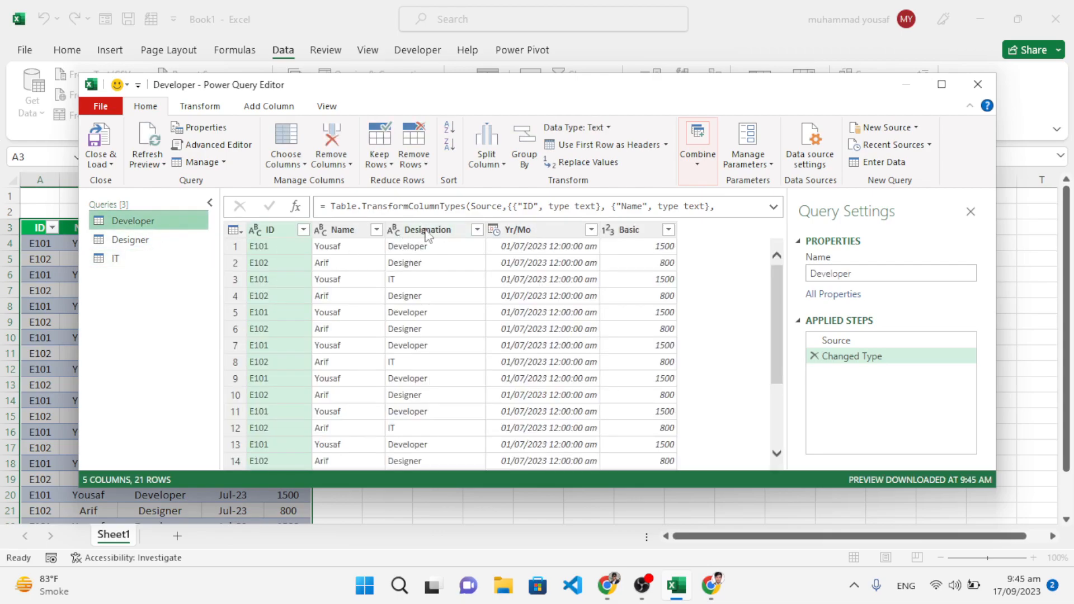
left_click(477, 236)
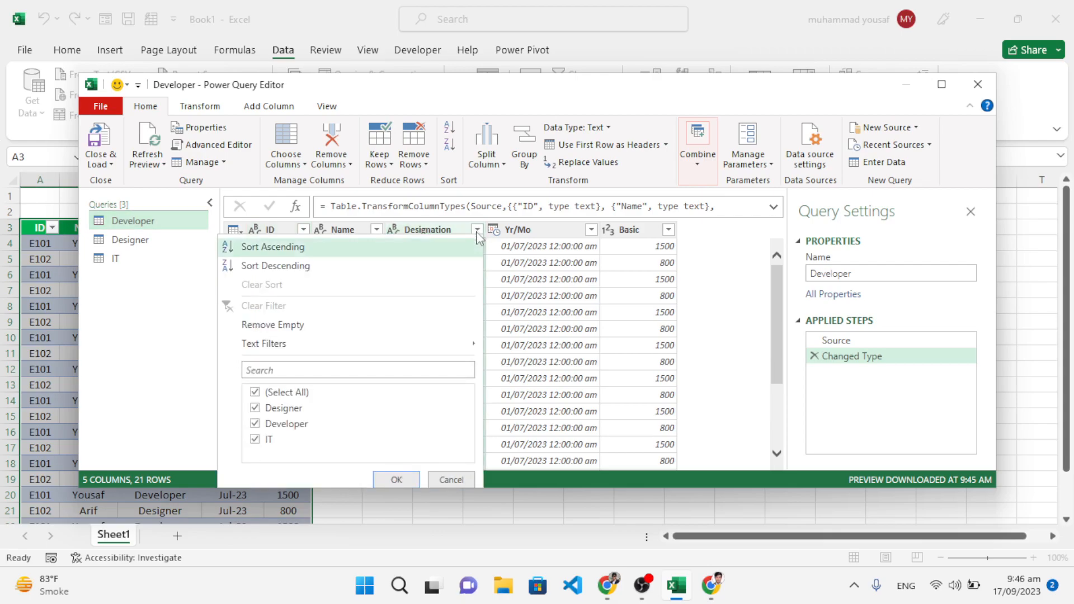
left_click(255, 392)
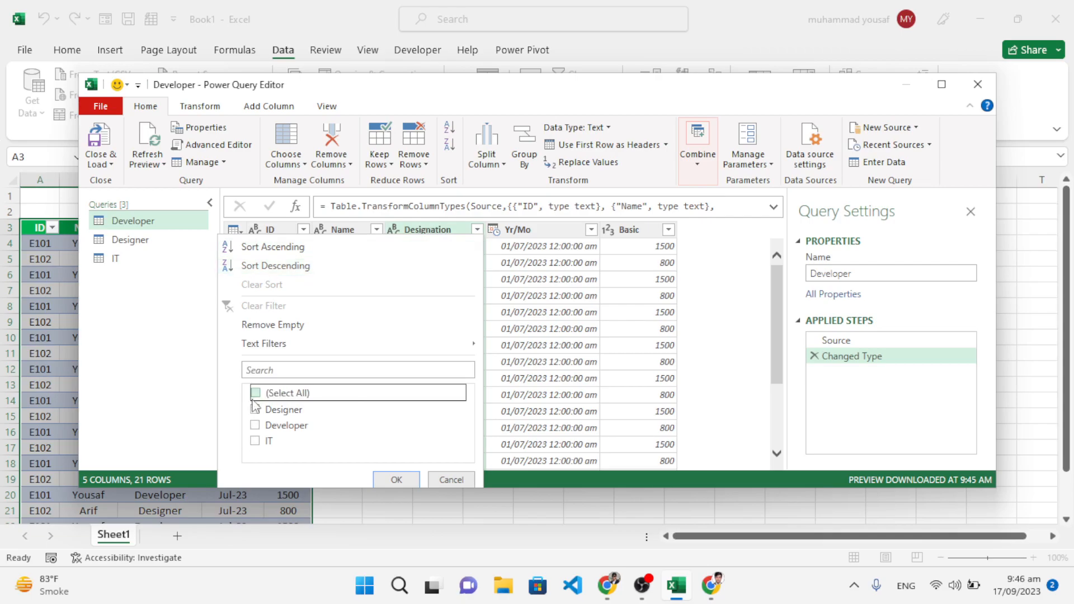
left_click(255, 426)
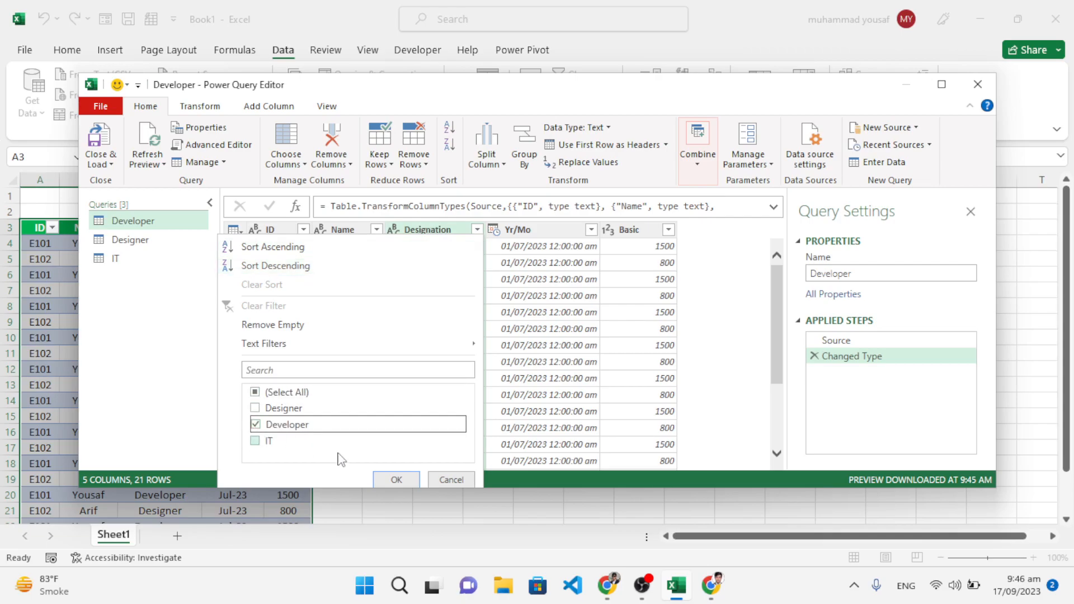
left_click(396, 481)
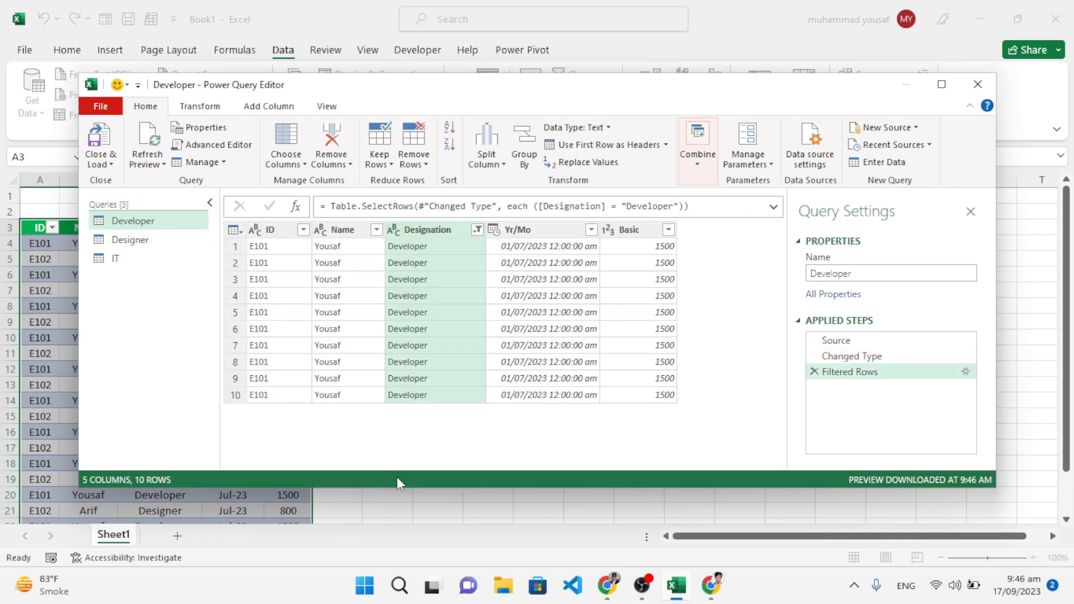
Step: Filter the Designation column of the Designer query to keep only the Designer rows
left_click(134, 240)
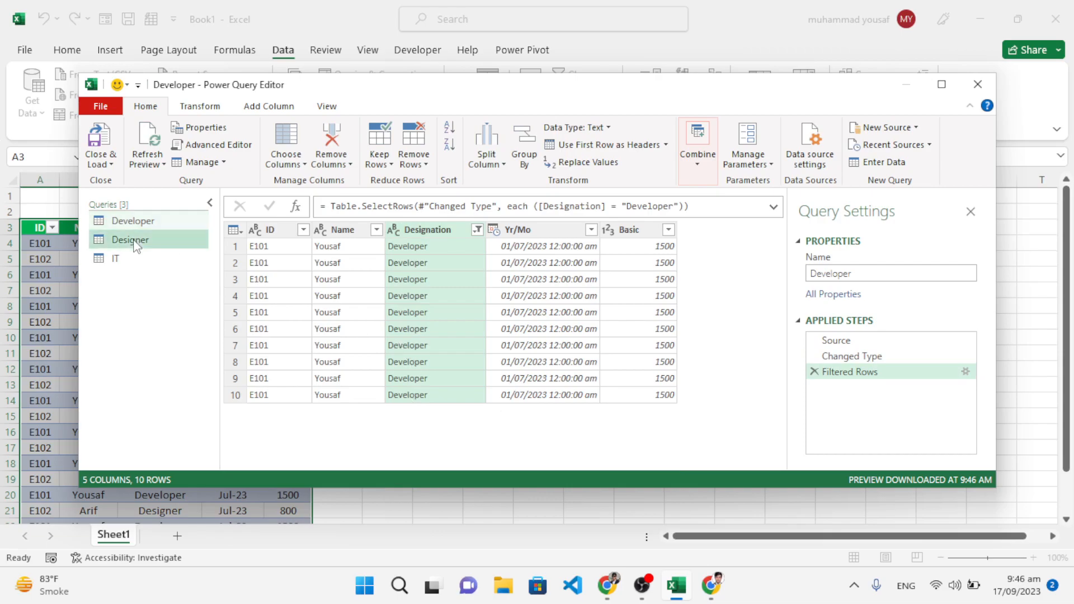
left_click(477, 230)
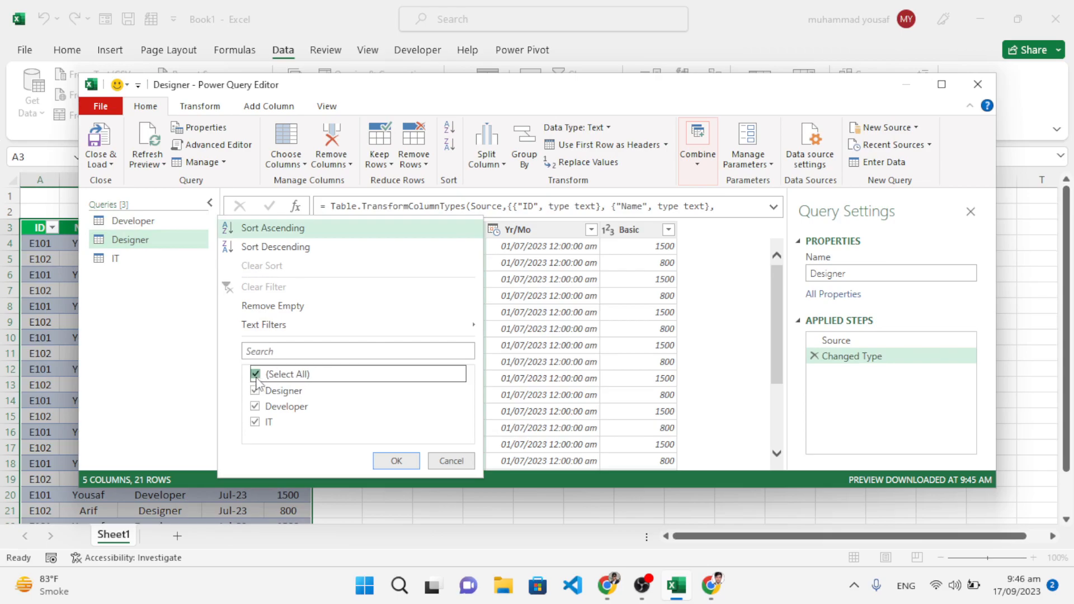
left_click(255, 373)
left_click(255, 391)
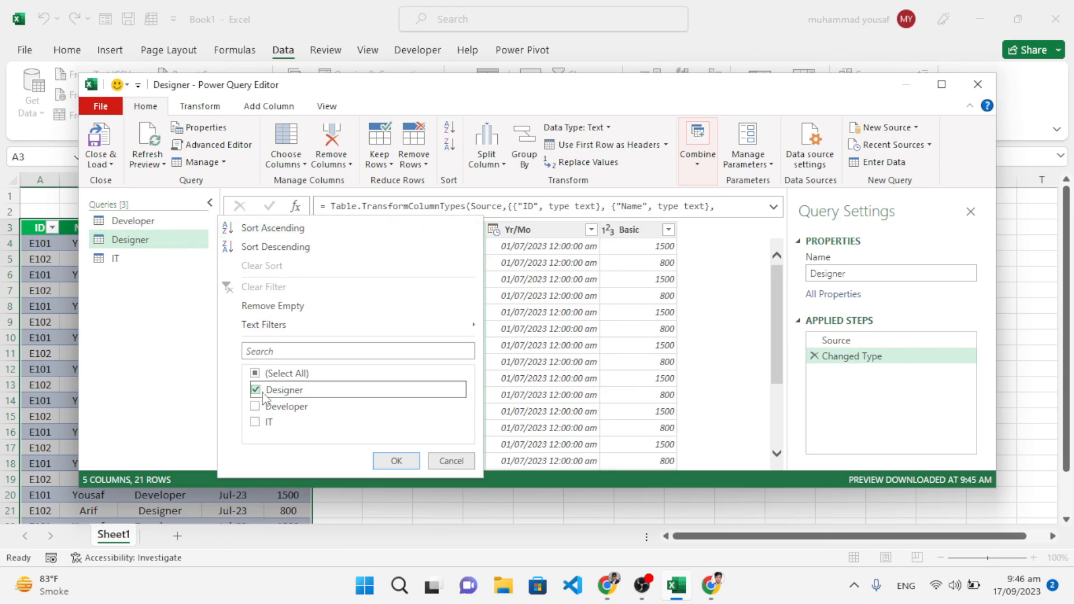
left_click(397, 460)
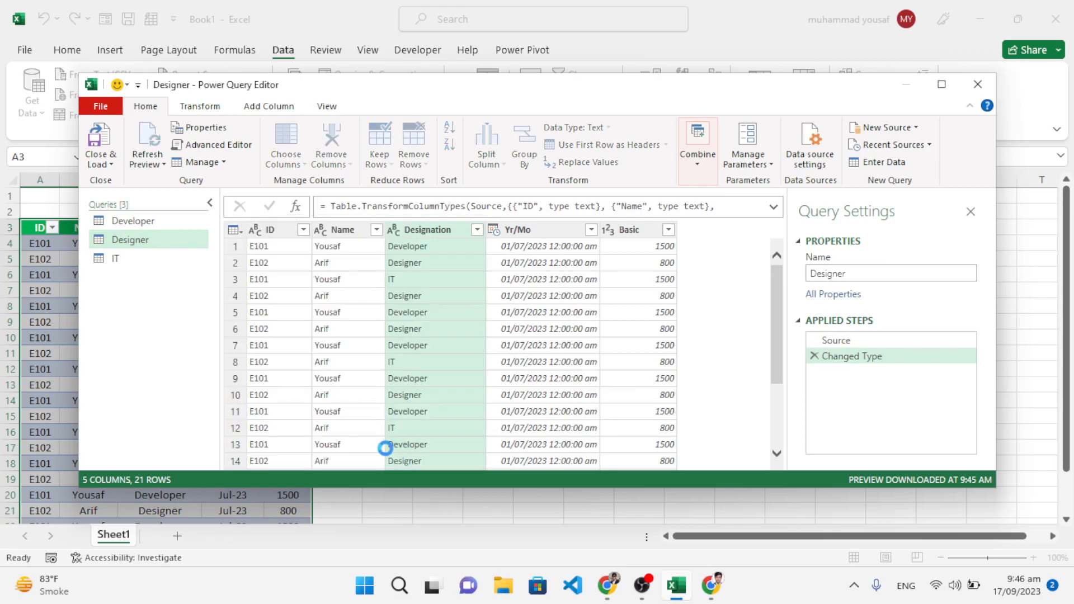
Step: Filter the Designation column of the IT query to keep only the IT rows, and close the Power Query Editor keeping the changes
left_click(133, 261)
left_click(479, 230)
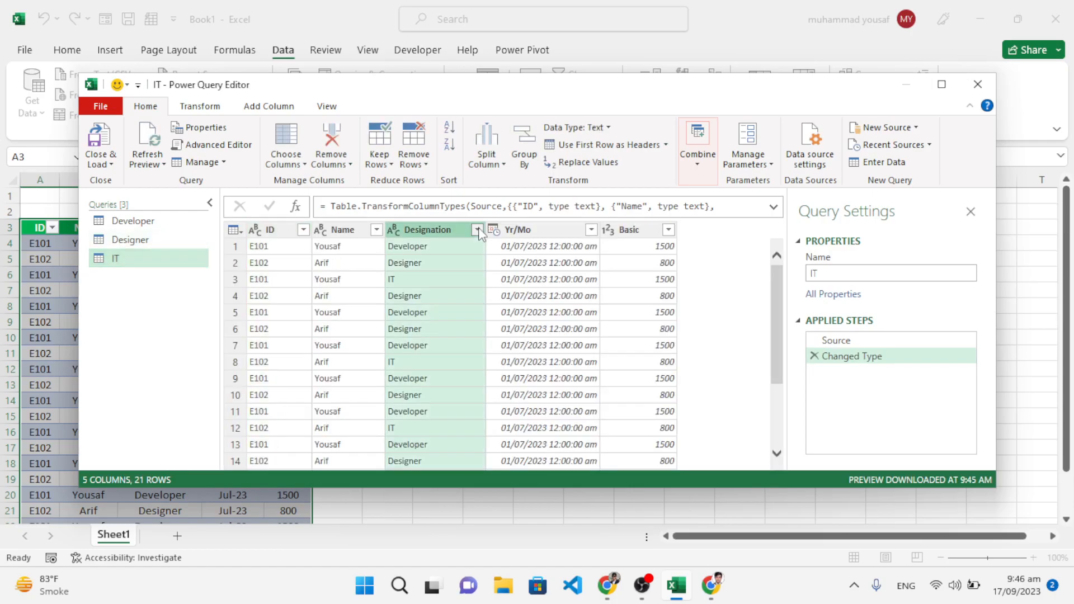
left_click(255, 373)
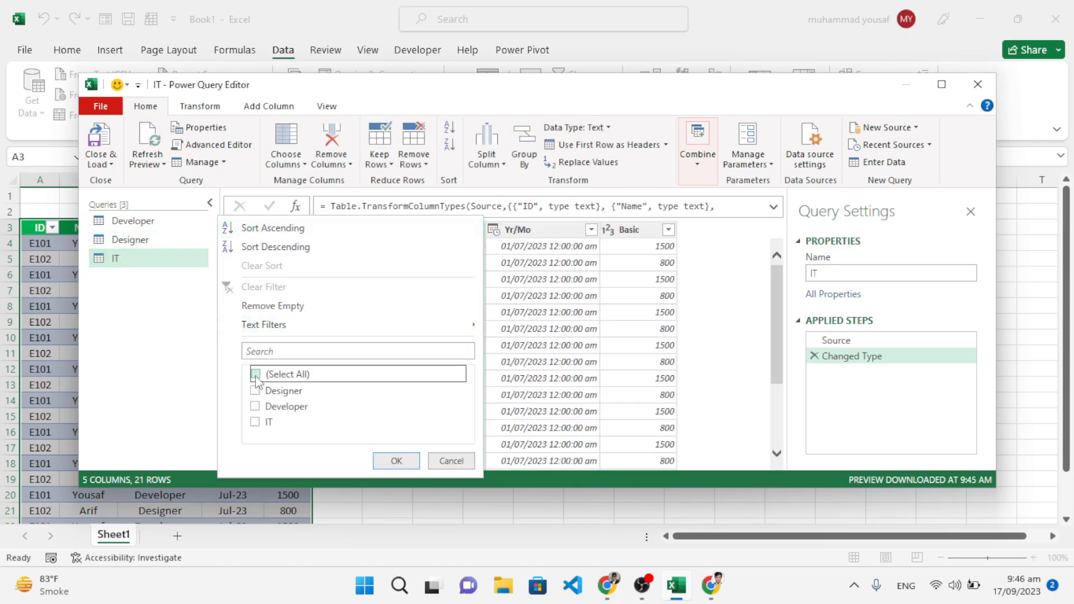
left_click(255, 420)
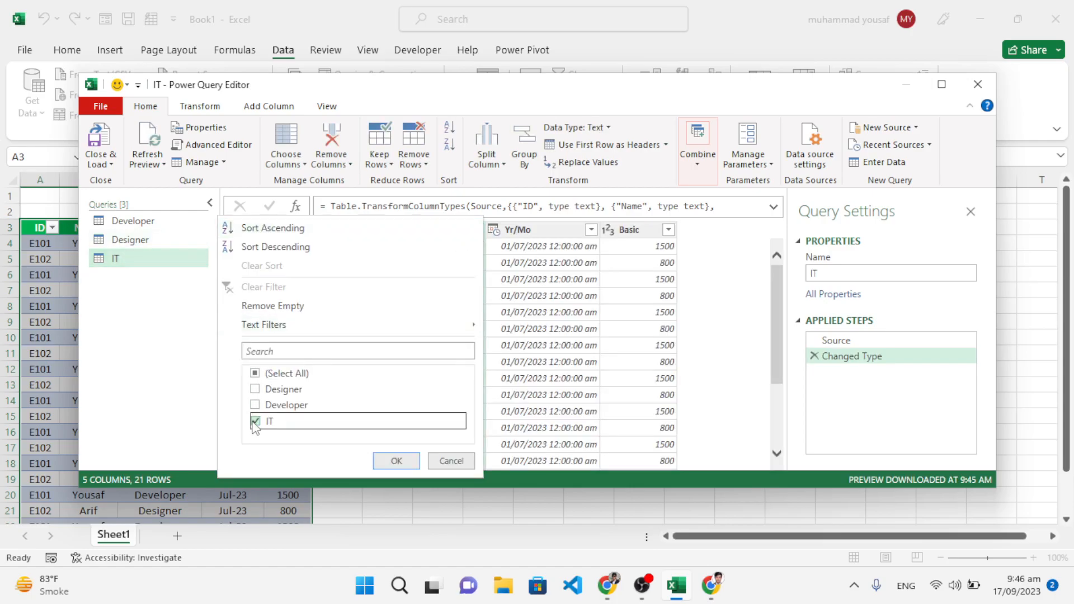
left_click(396, 461)
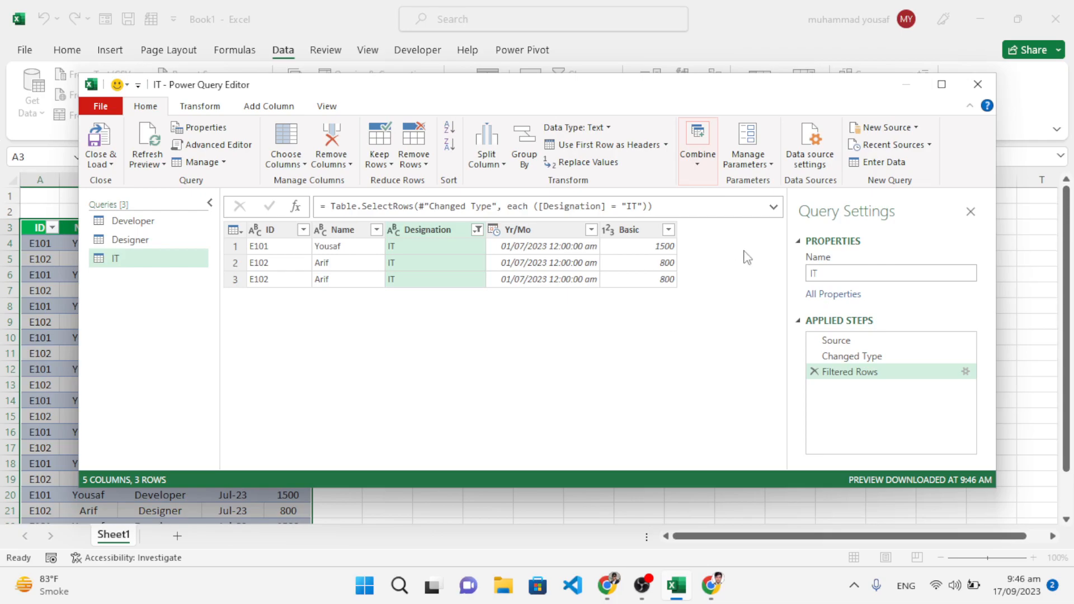
left_click(978, 87)
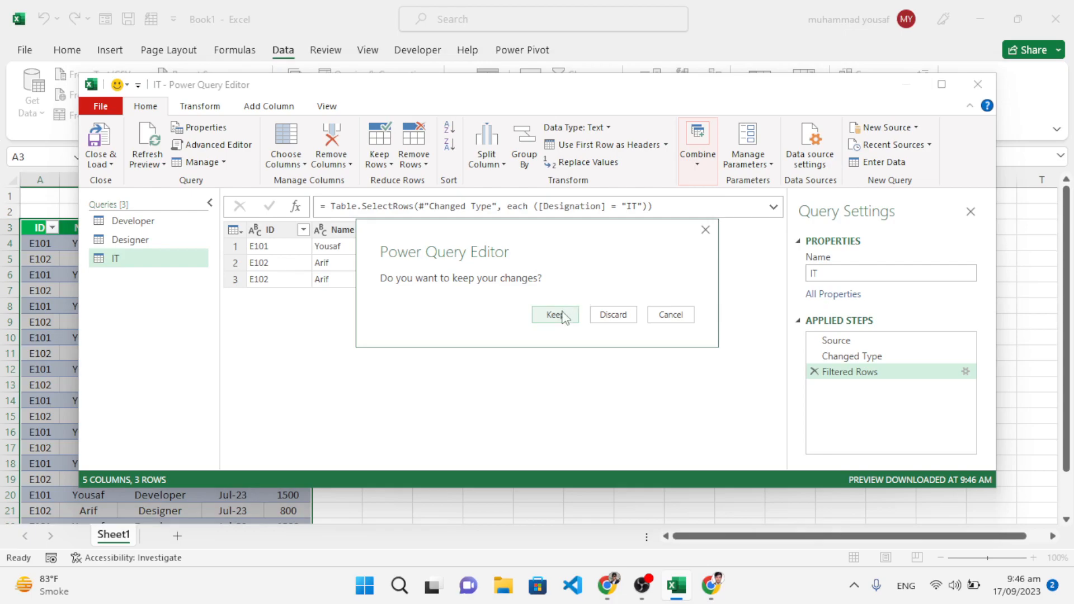
left_click(559, 315)
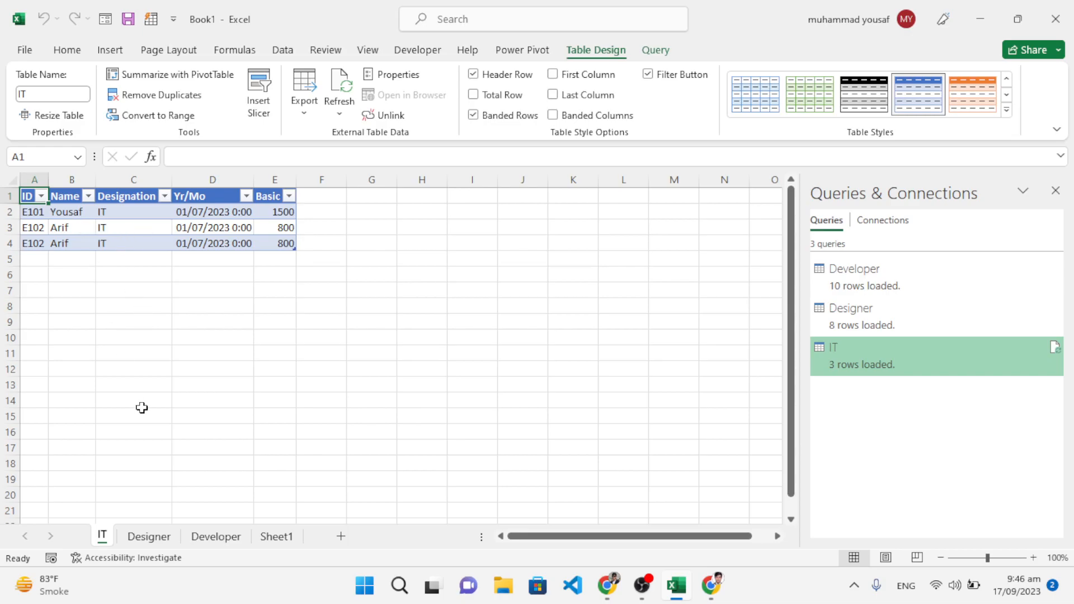
Step: Review the loaded Designer and Developer sheets against the source table on Sheet1
left_click(150, 537)
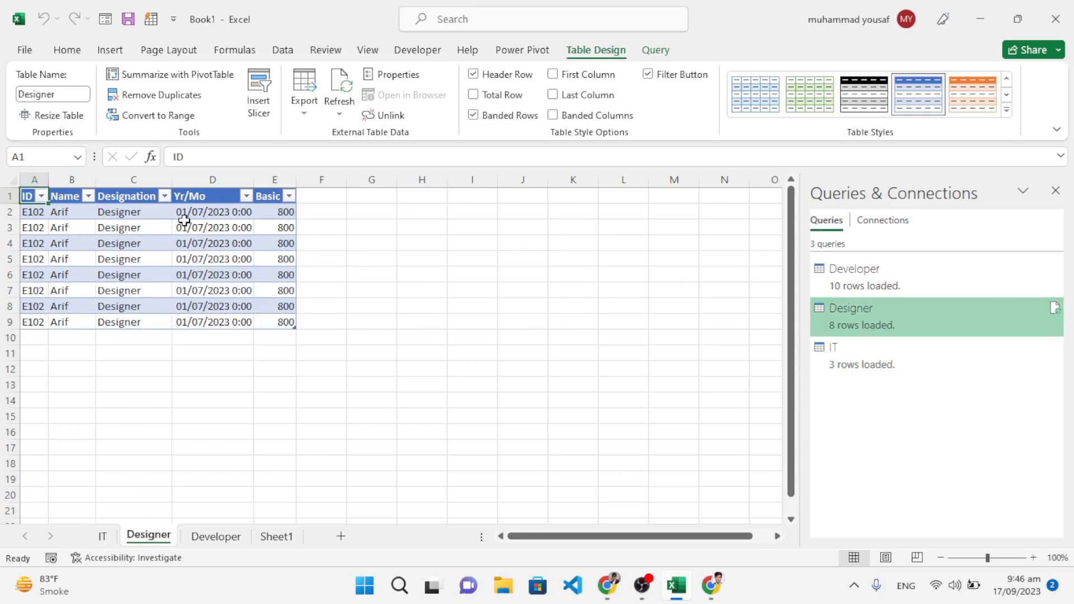
left_click(216, 543)
left_click(277, 539)
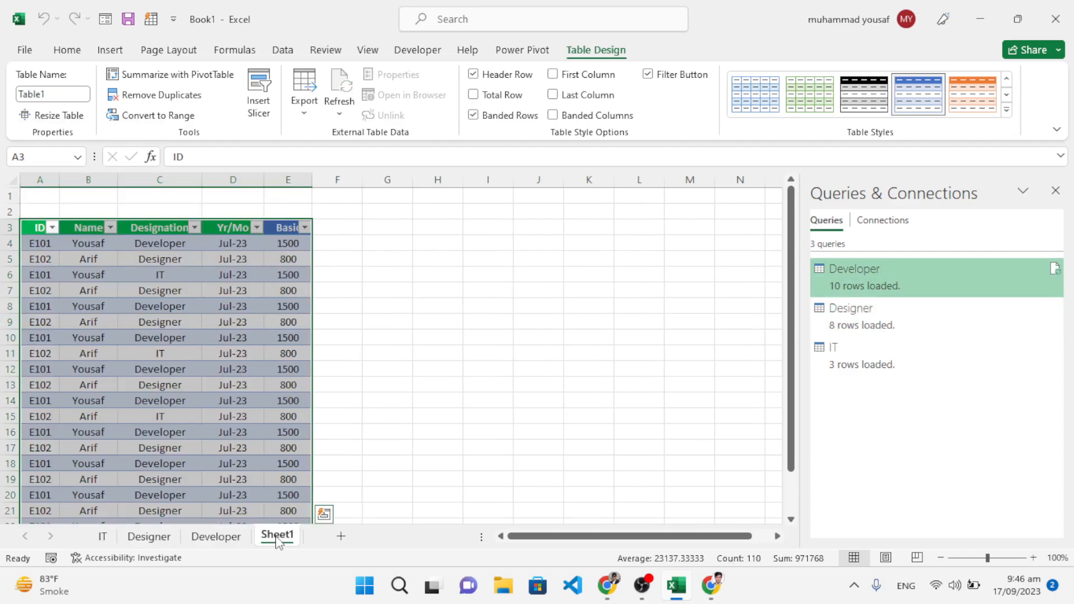
left_click(216, 539)
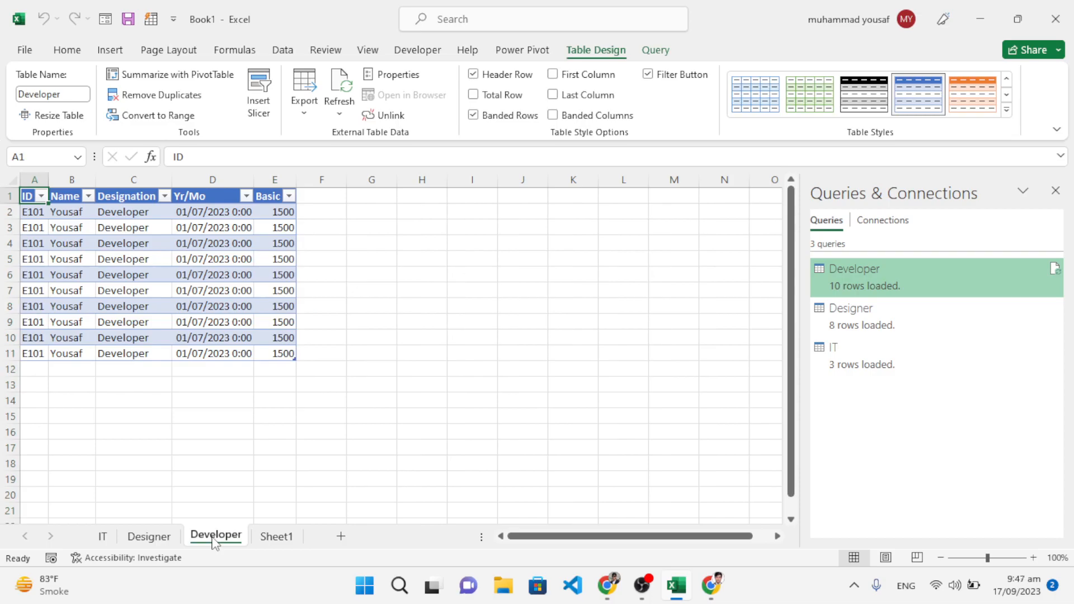
Step: Start a new row directly below the source table on Sheet1 with the ID E1020
left_click(276, 538)
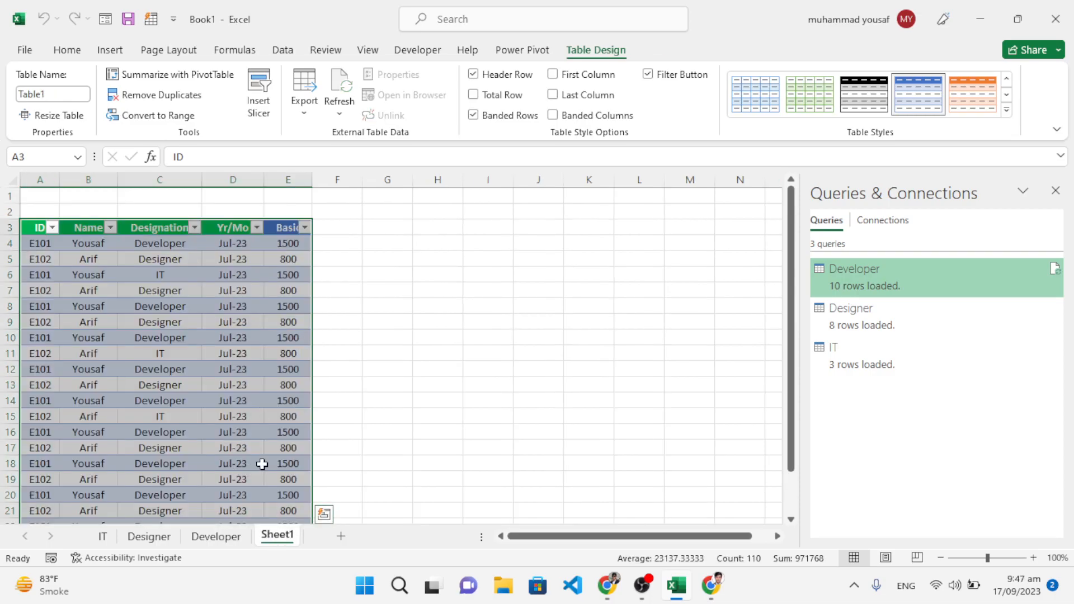
left_click_drag(792, 329, 791, 421)
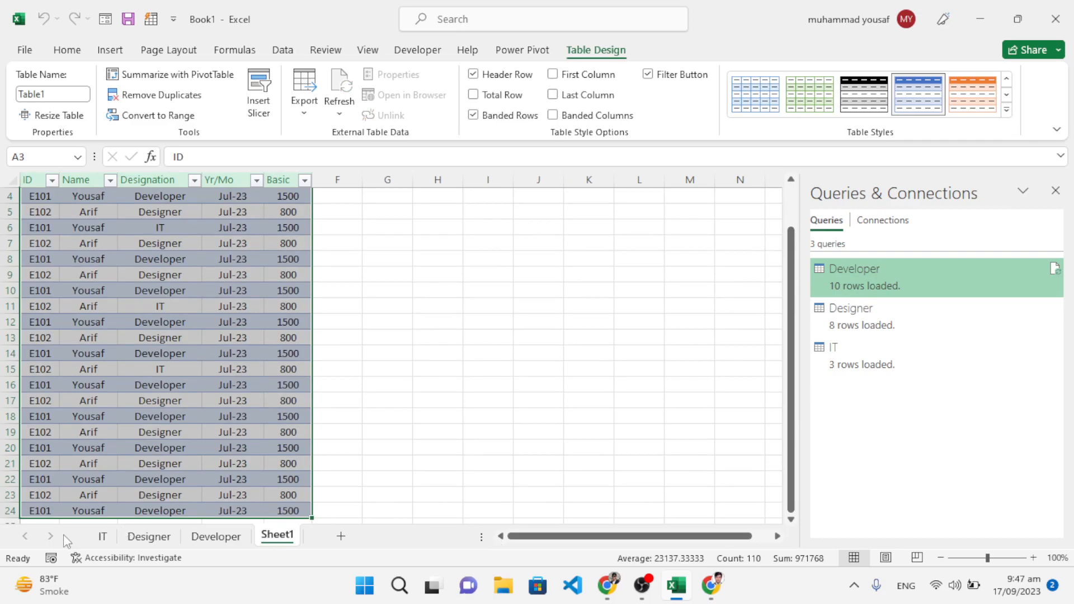
left_click(38, 510)
left_click(37, 509)
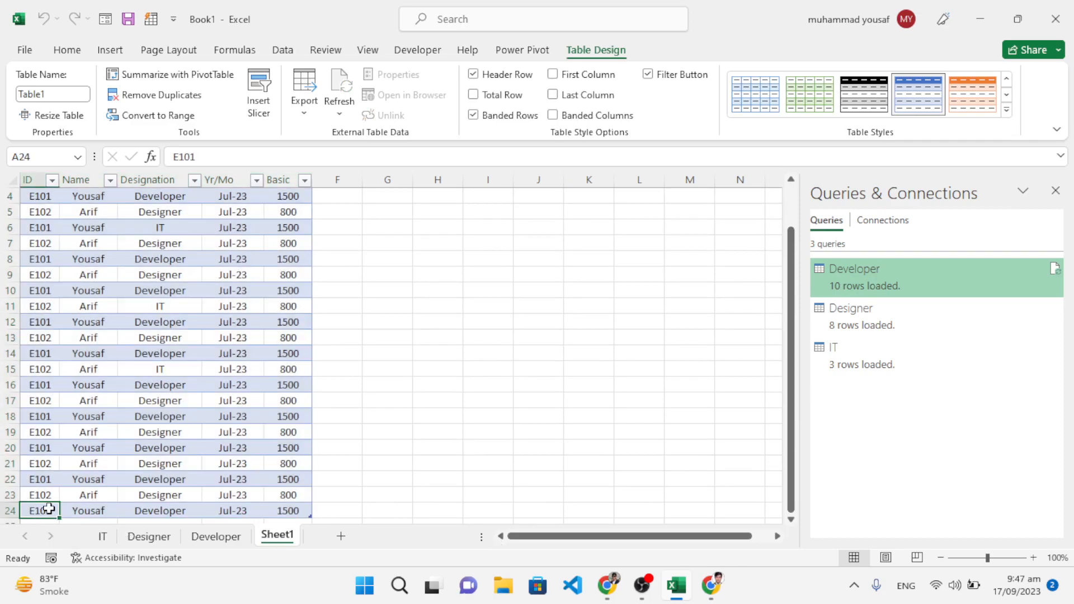
key("Down")
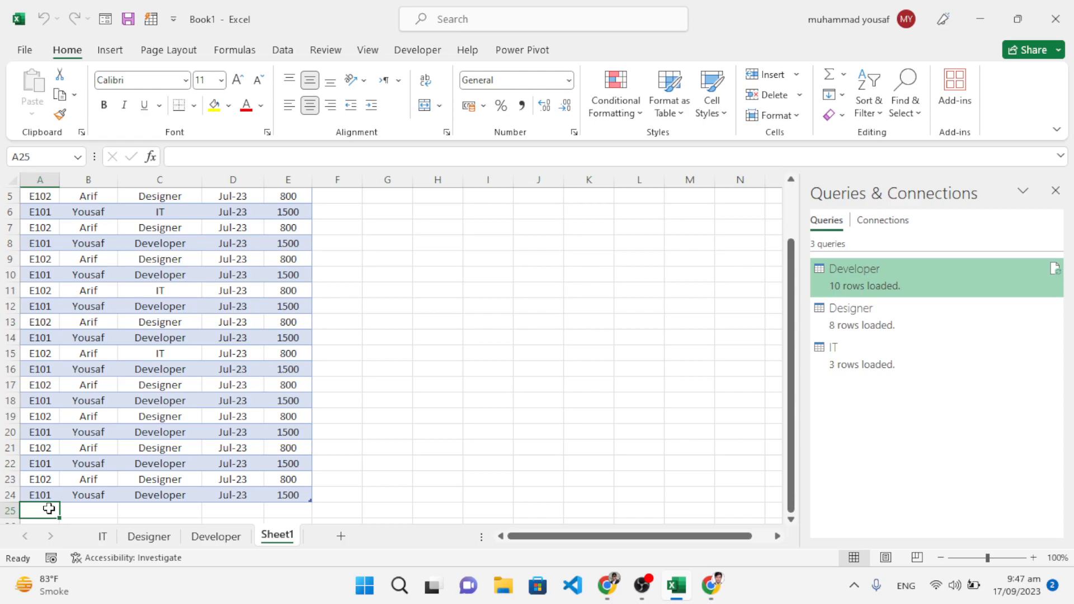
type("E1020")
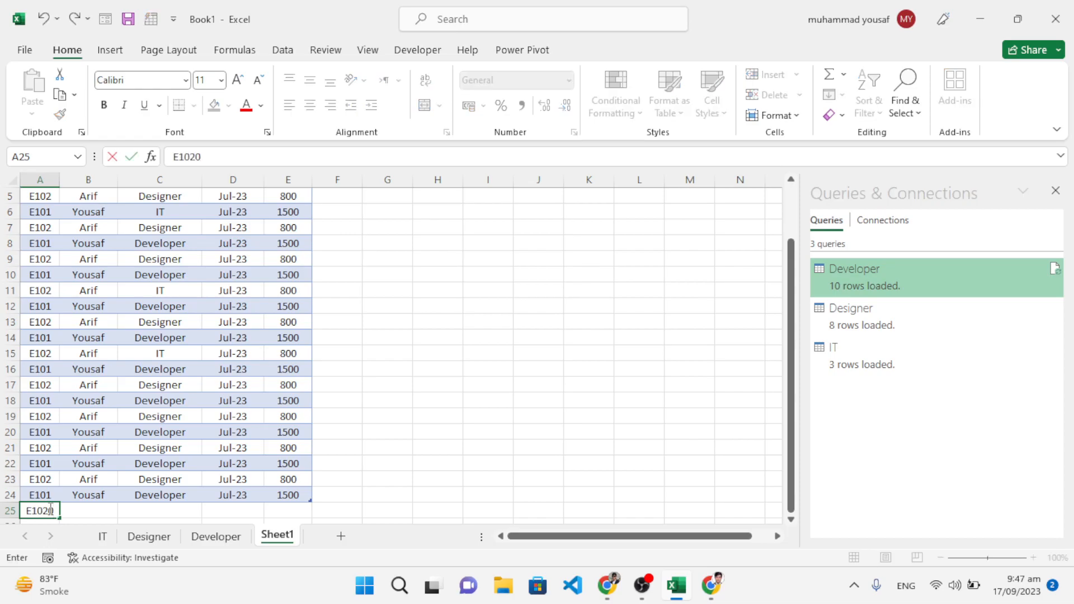
key("Tab")
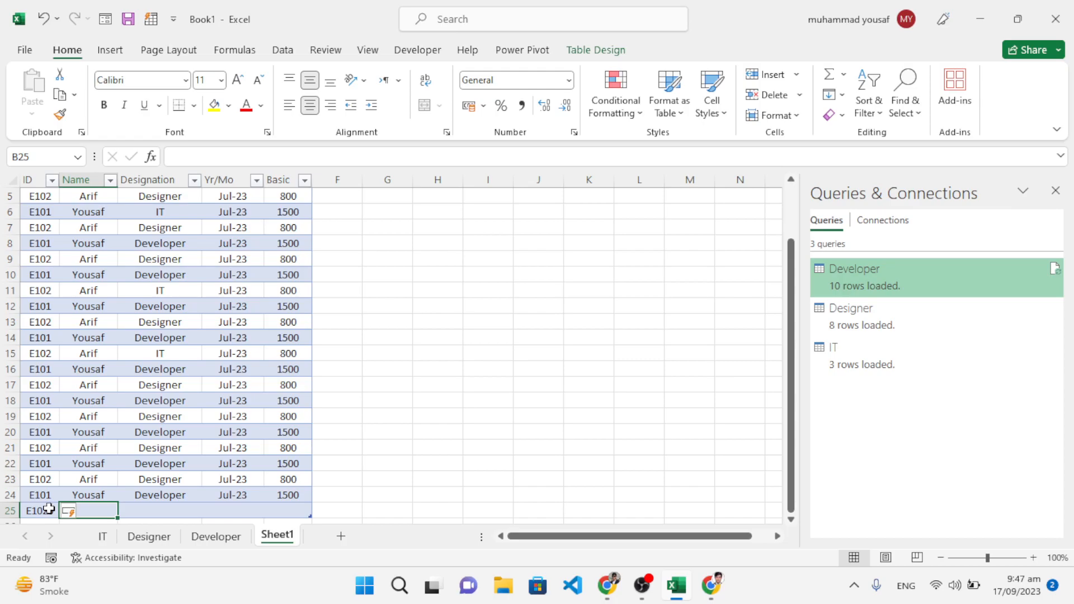
Step: Complete the new row with the employee's name, designation IT, Yr/Mo jul-23 and basic pay 2000
type("Kalim")
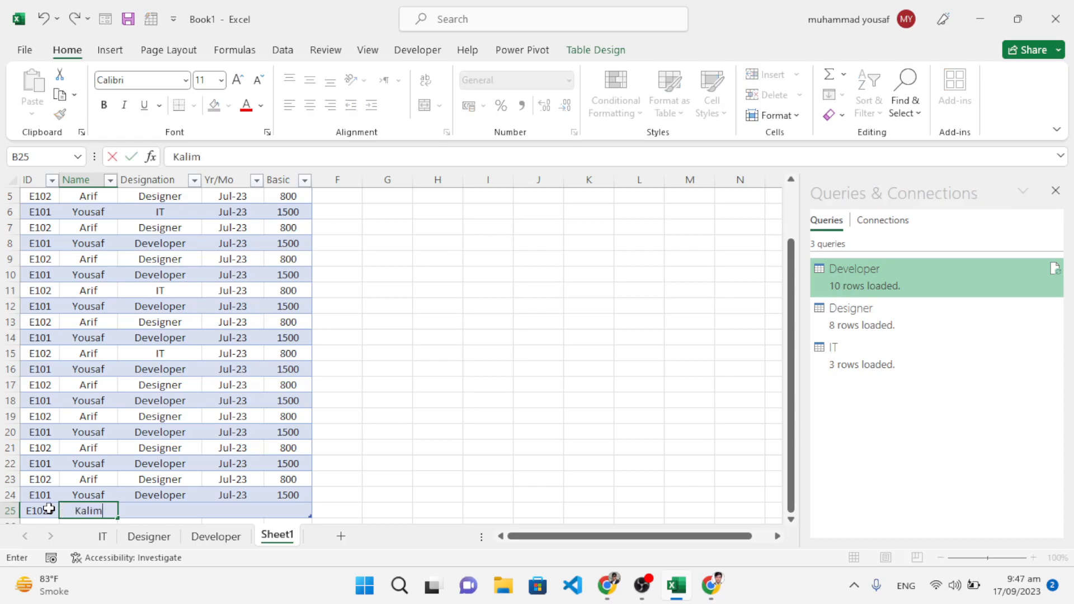
key("Tab")
type("IT")
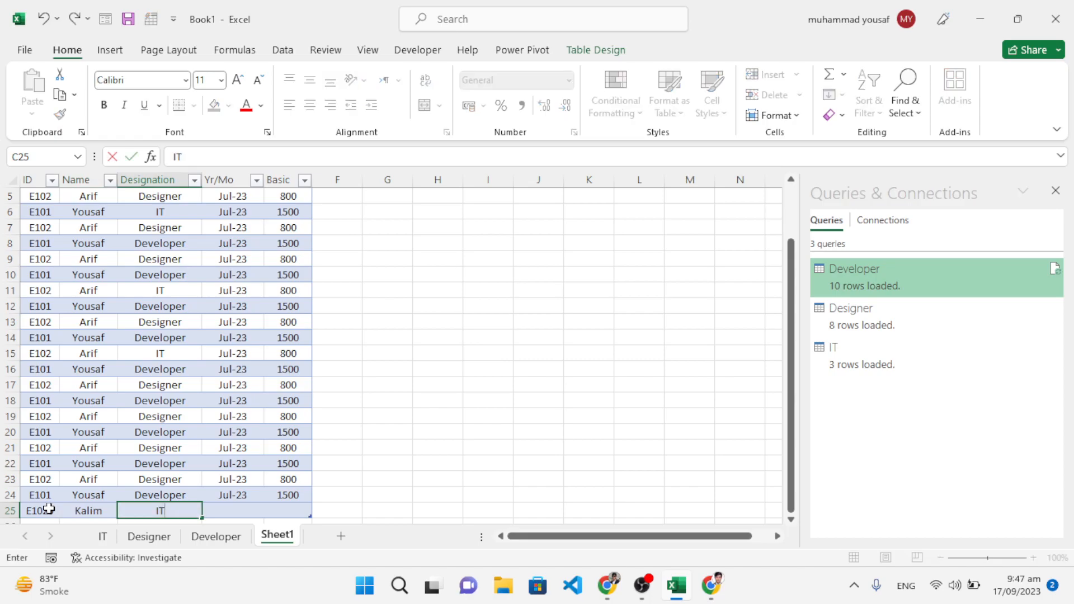
key("Tab")
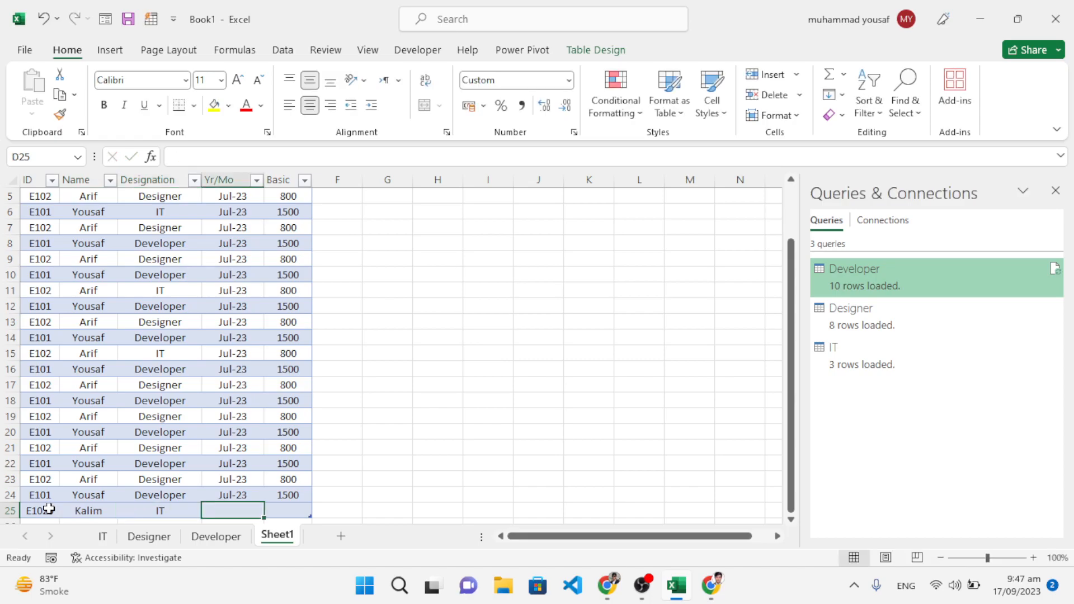
type("jul")
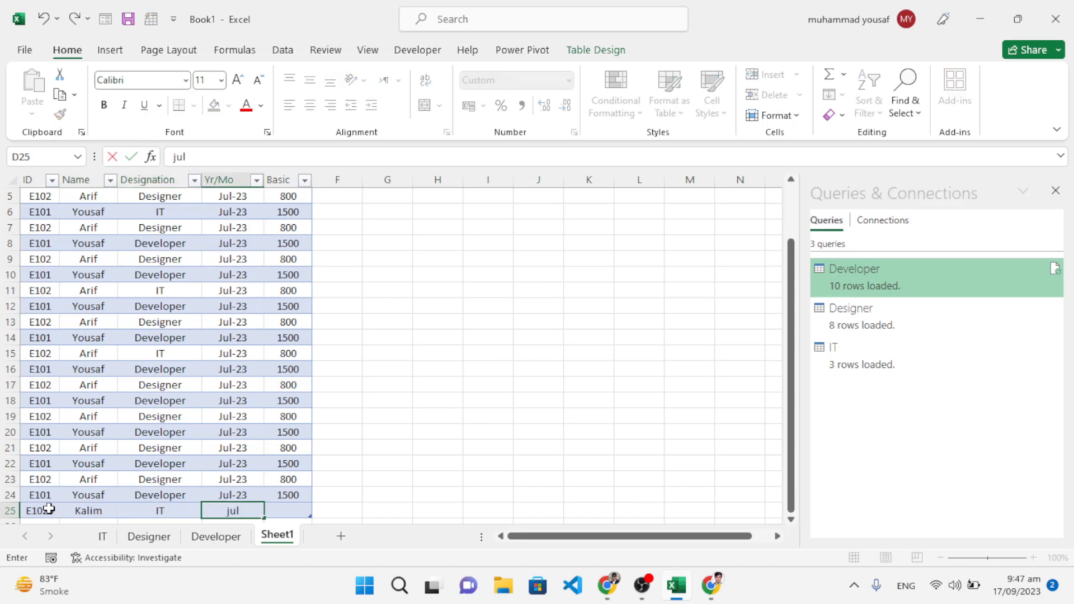
type("-23")
key("Tab")
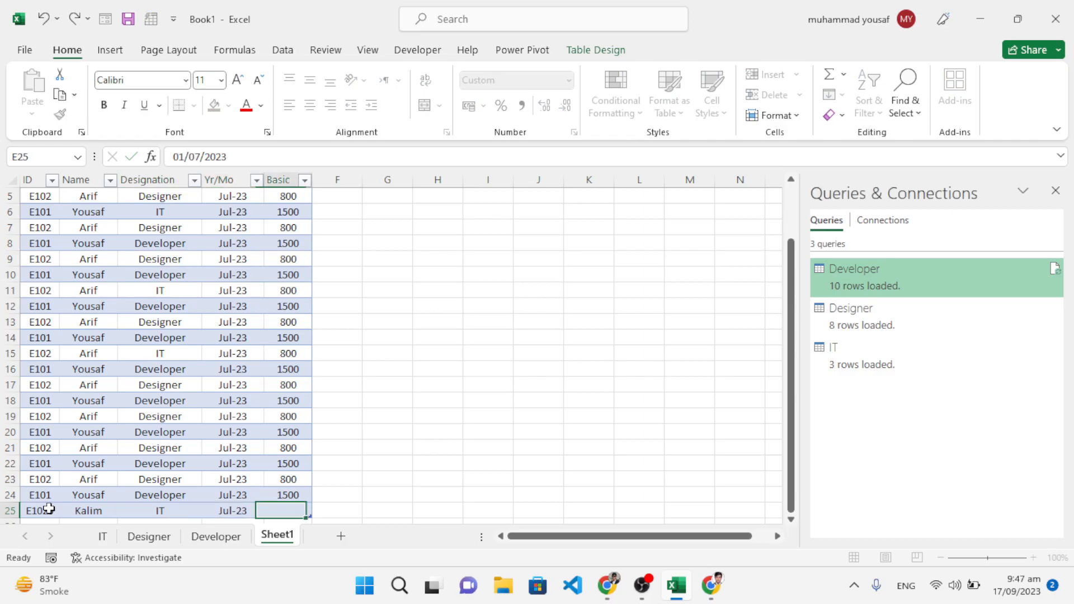
type("2000")
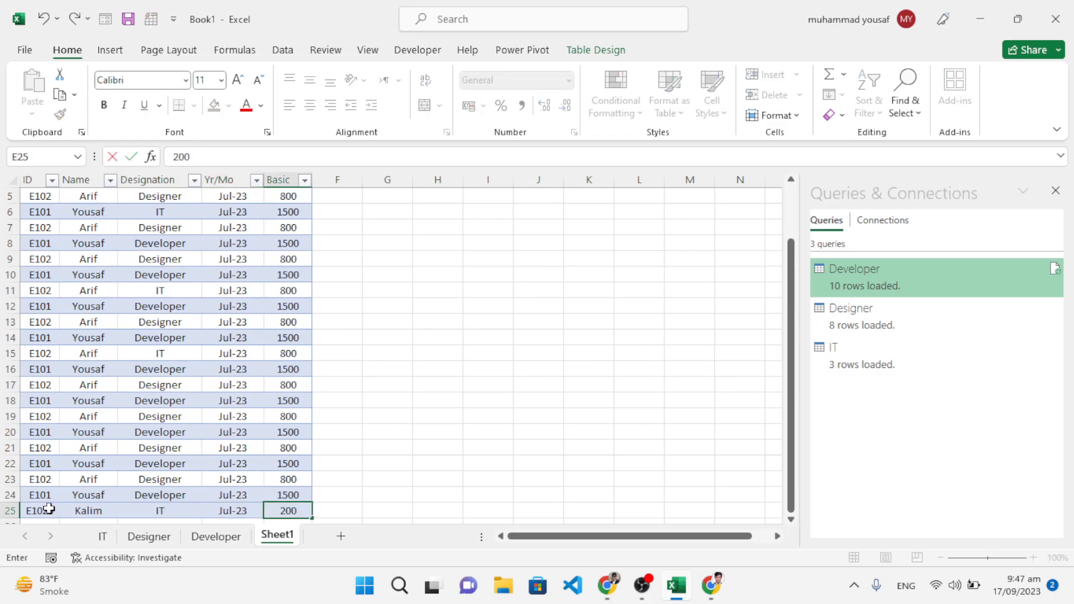
left_click(322, 490)
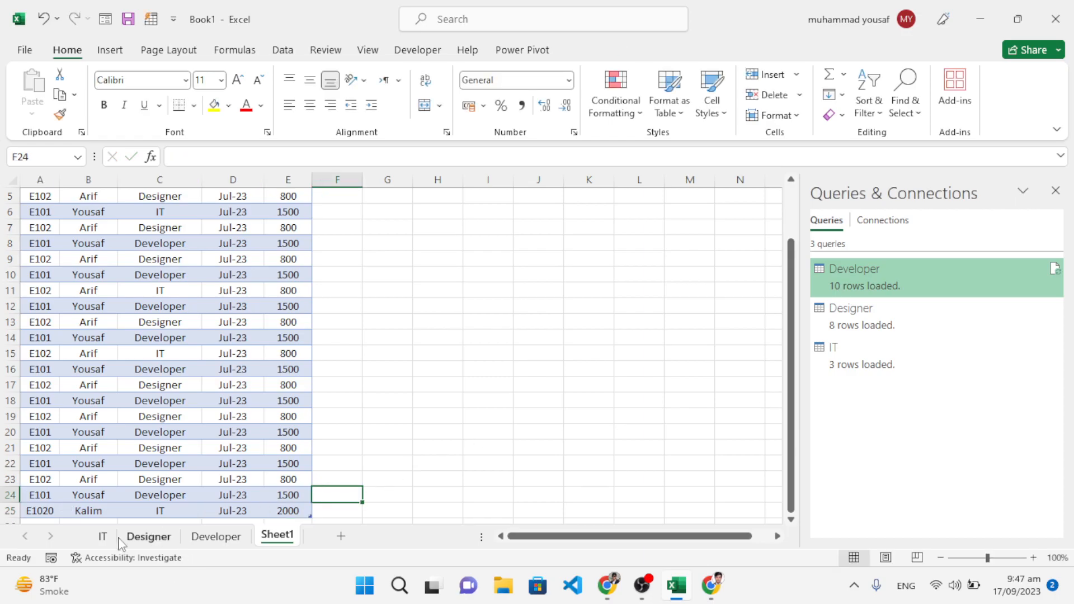
Step: Refresh all queries from the IT sheet to pull in the added row, and return to the source table on Sheet1
left_click(101, 537)
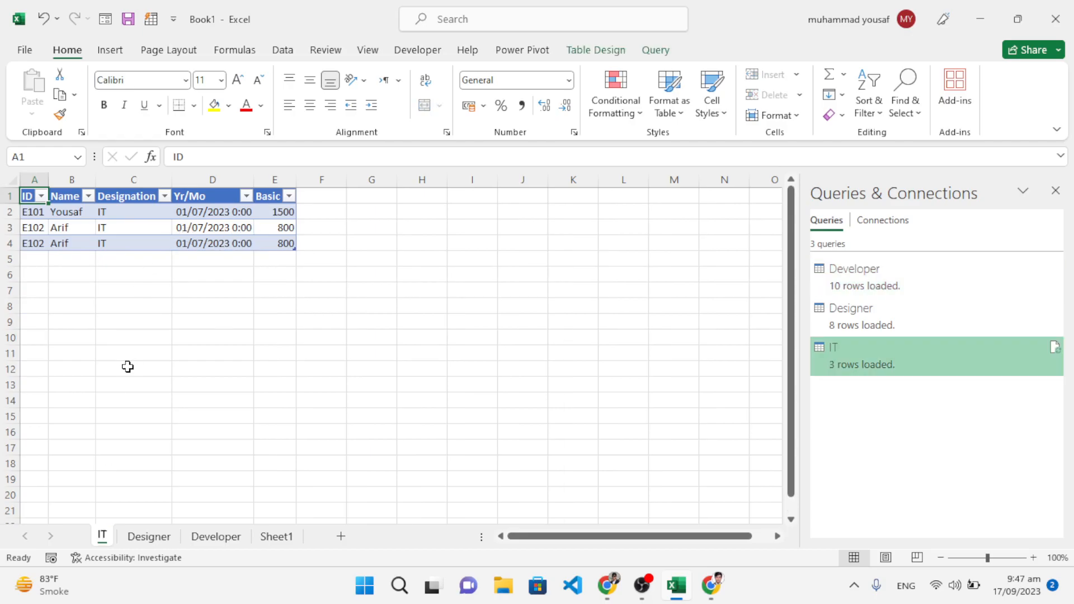
left_click(283, 51)
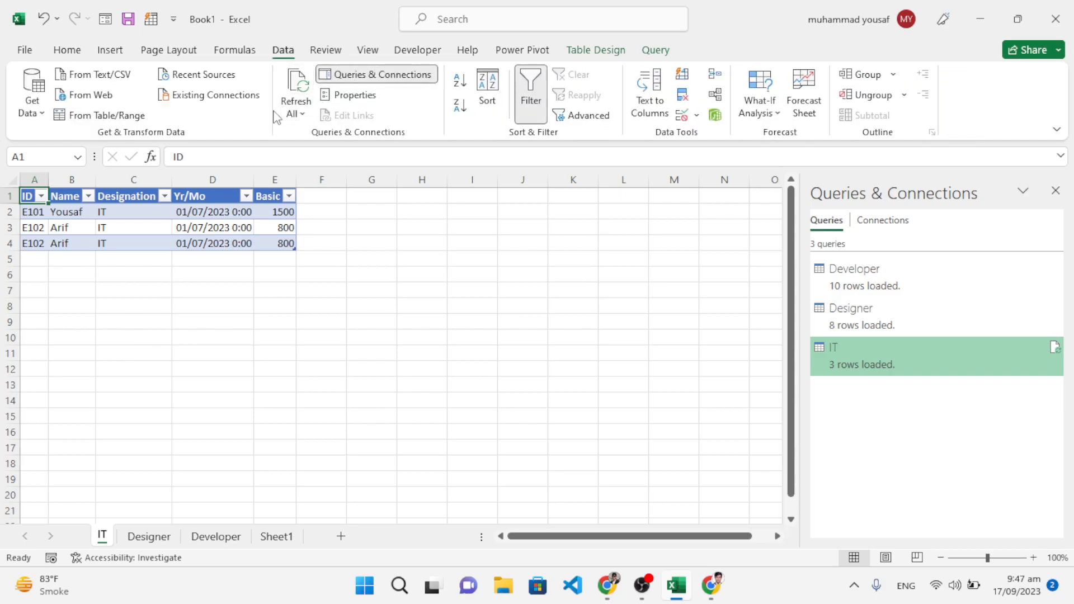
left_click(293, 114)
left_click(315, 135)
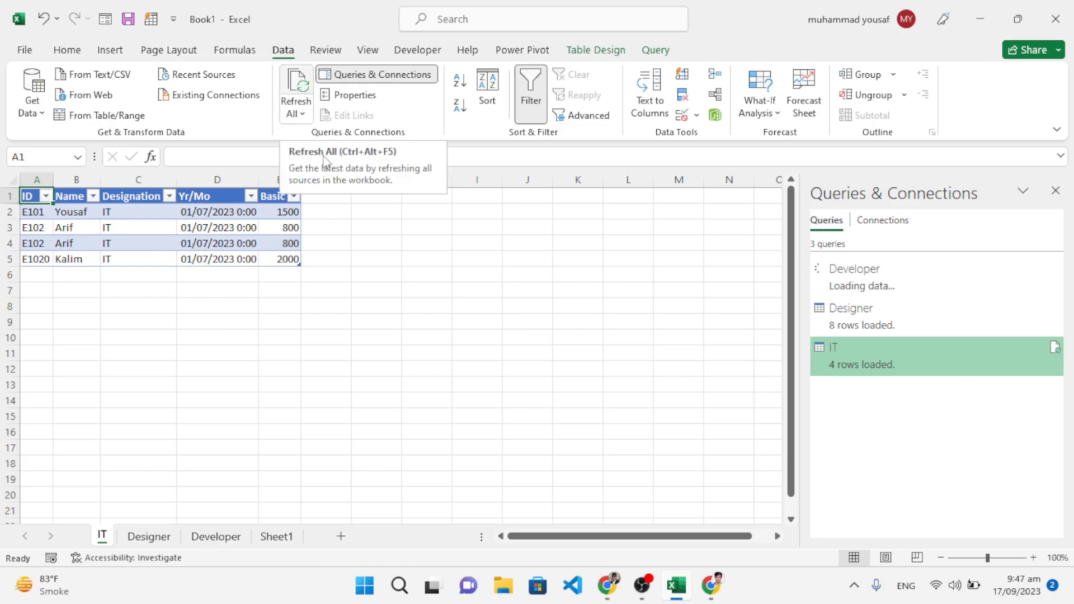
left_click(276, 536)
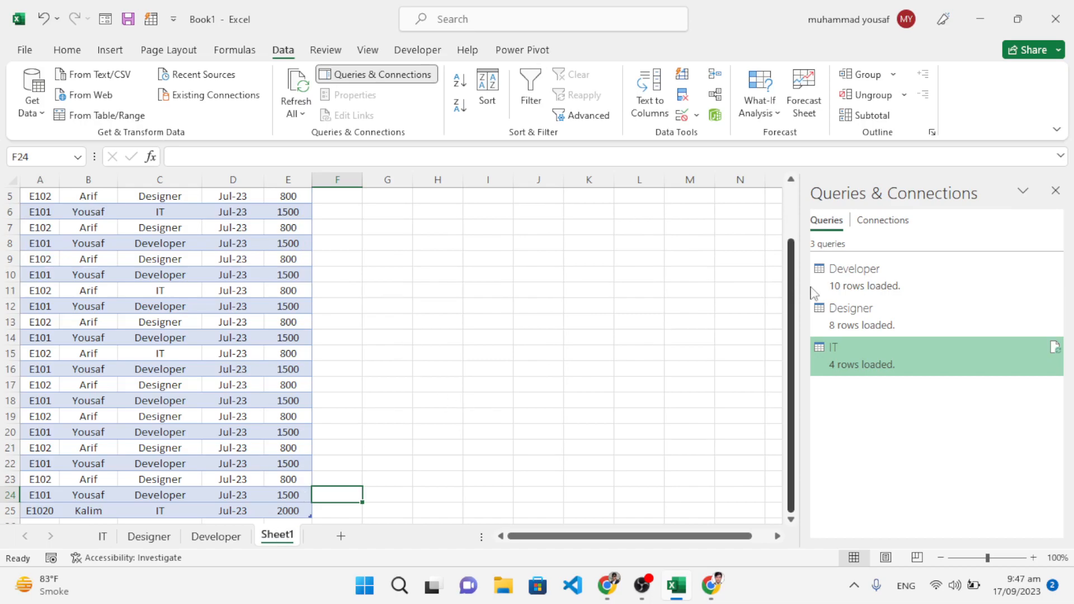
left_click_drag(794, 288, 794, 216)
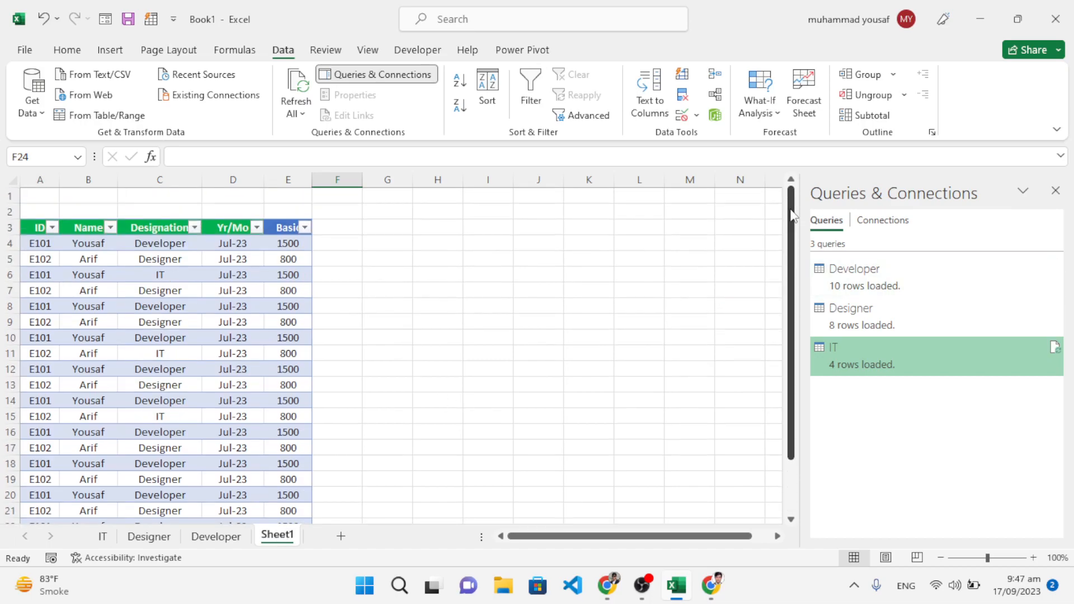